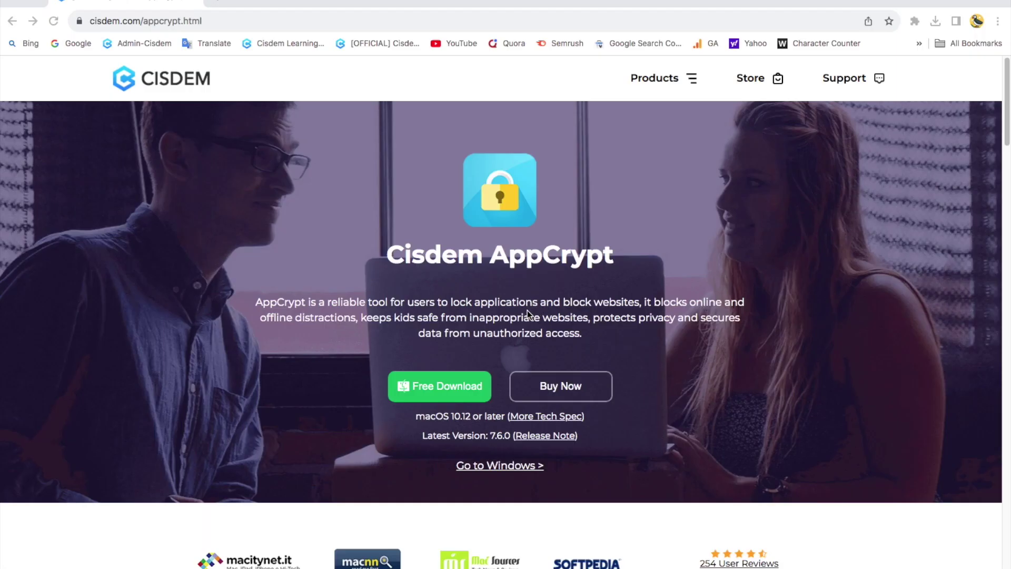
Compare the AppCrypt page's Windows and Mac versions, then read Mac features down to failed-attempt logging
click(506, 467)
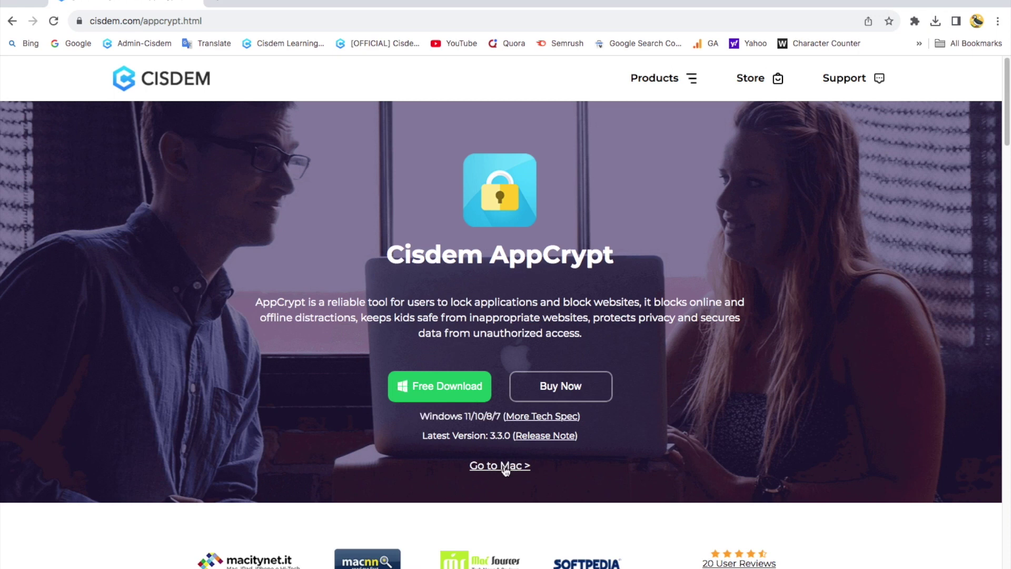
click(506, 467)
scroll(662, 463, down, 1)
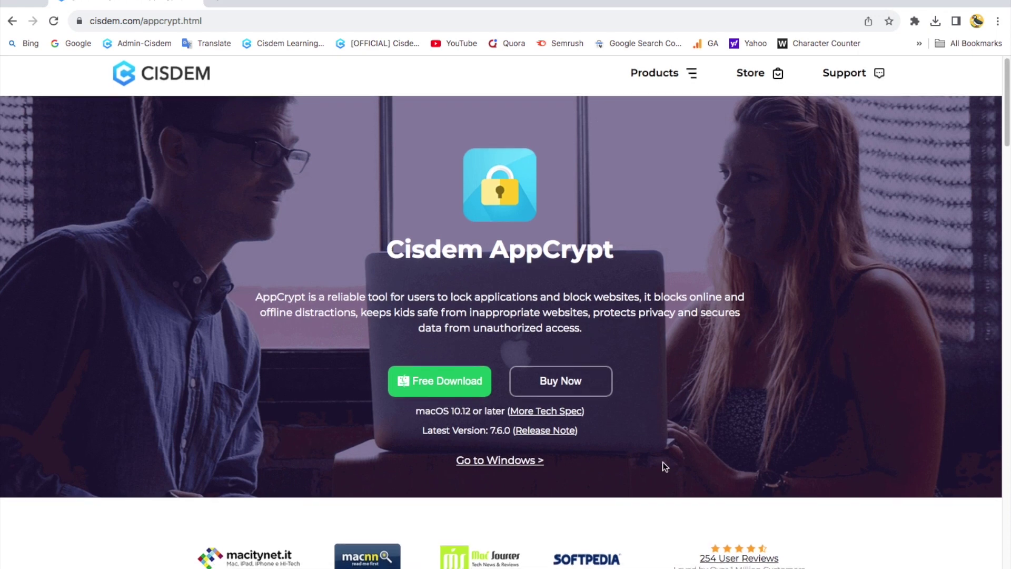
scroll(725, 421, down, 5)
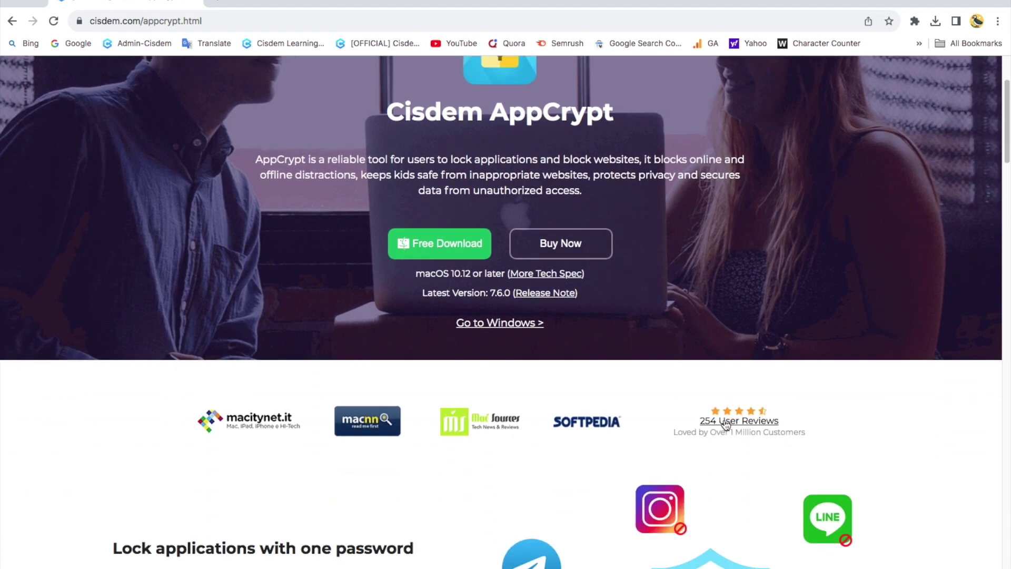
scroll(725, 423, down, 10)
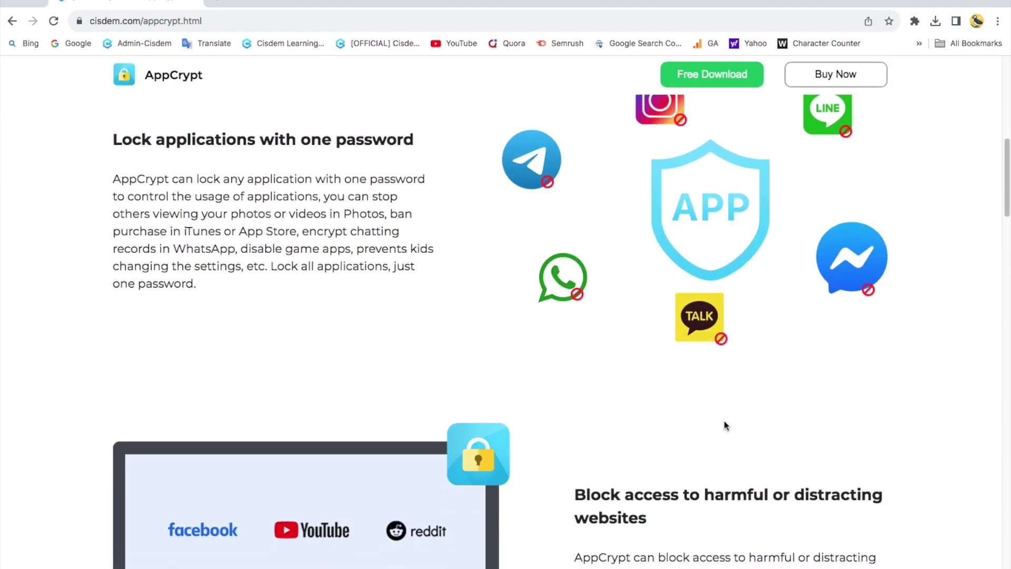
scroll(725, 426, down, 10)
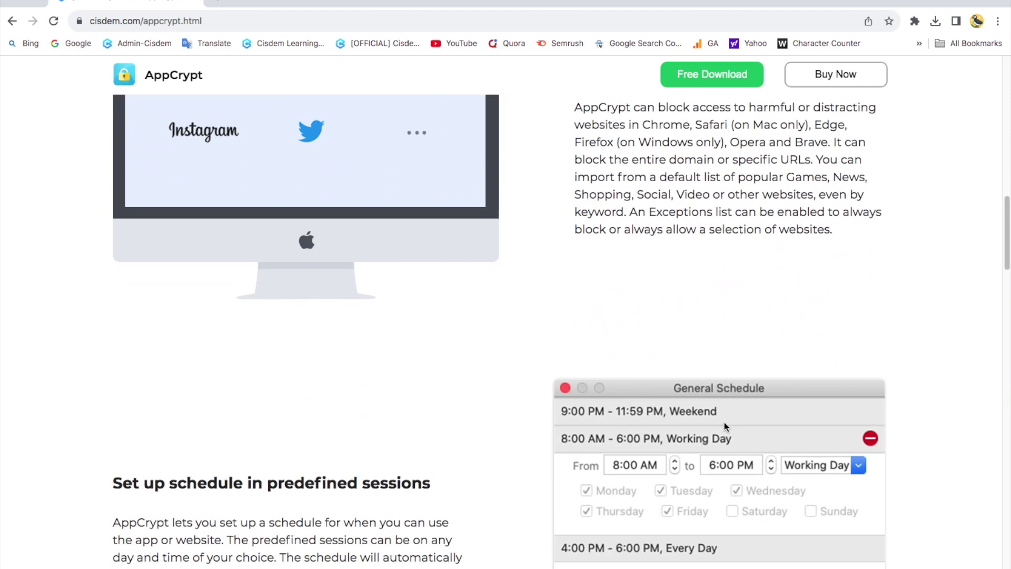
scroll(725, 427, down, 8)
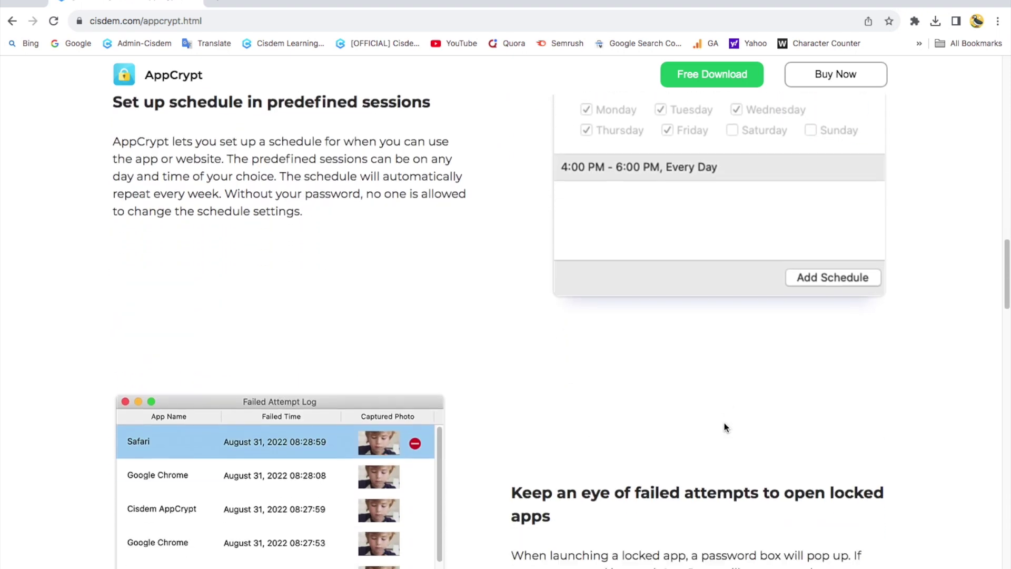
scroll(725, 426, down, 5)
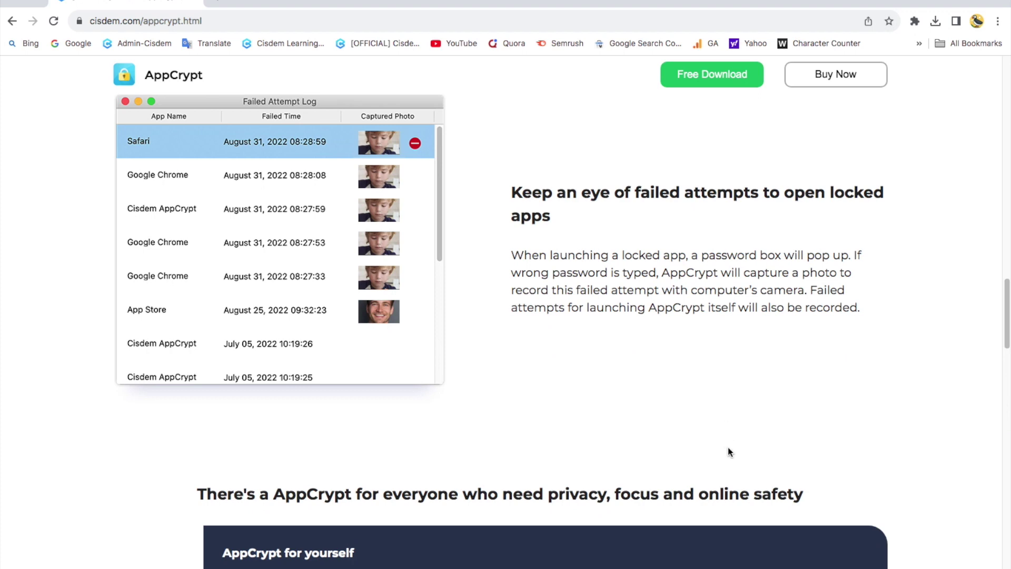
Launch Cisdem AppCrypt from Launchpad, opening App Lock with Pages and App Store locked
click(138, 547)
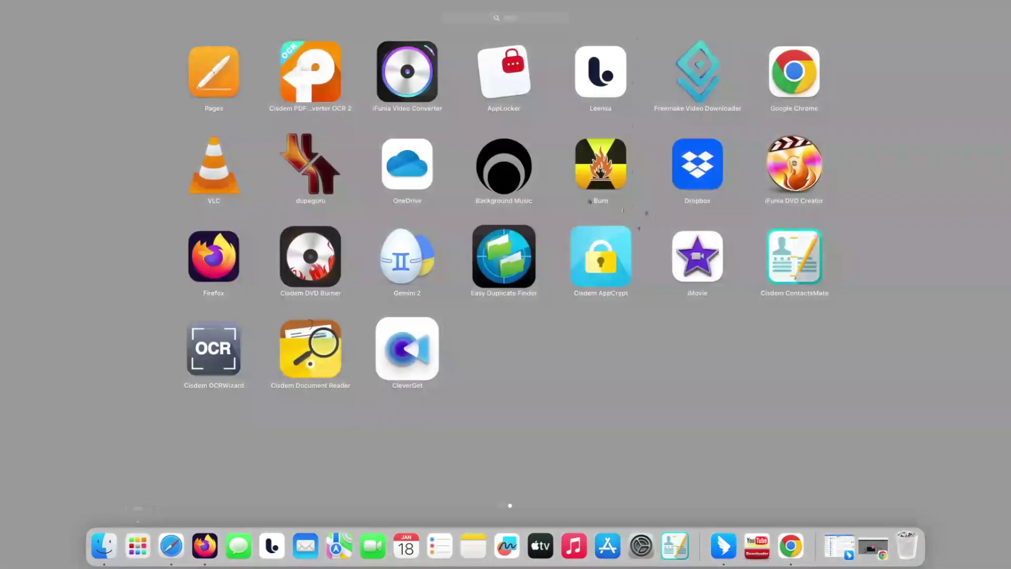
click(600, 245)
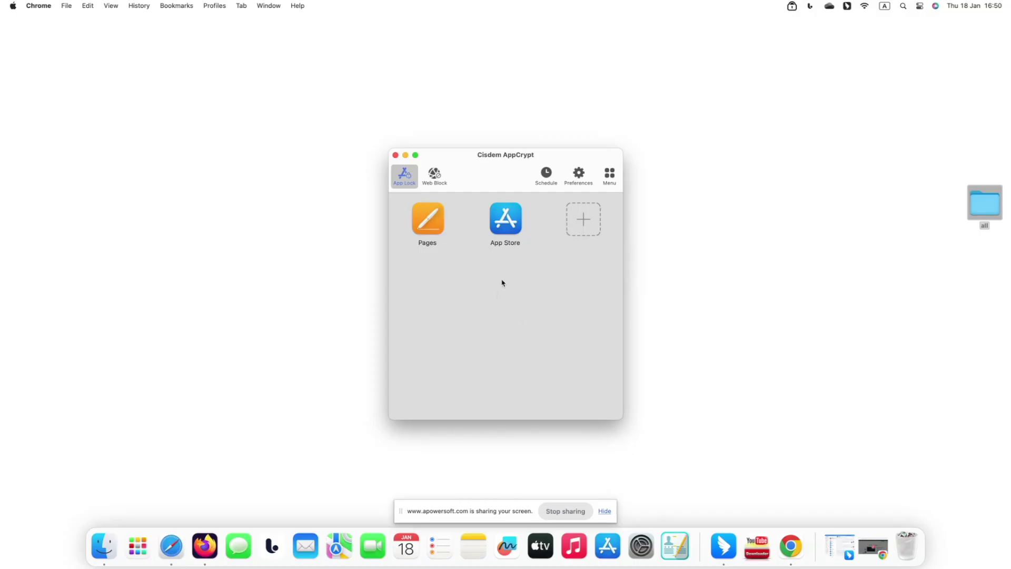
Add twitter.com to AppCrypt's Web Block list as a blocked website
click(433, 181)
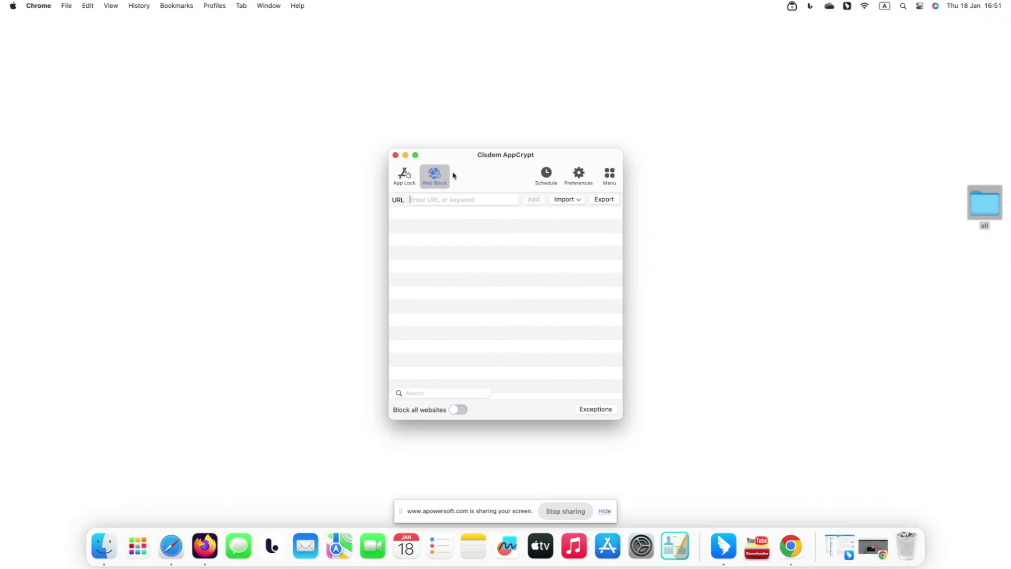
text(twitter.com)
click(539, 202)
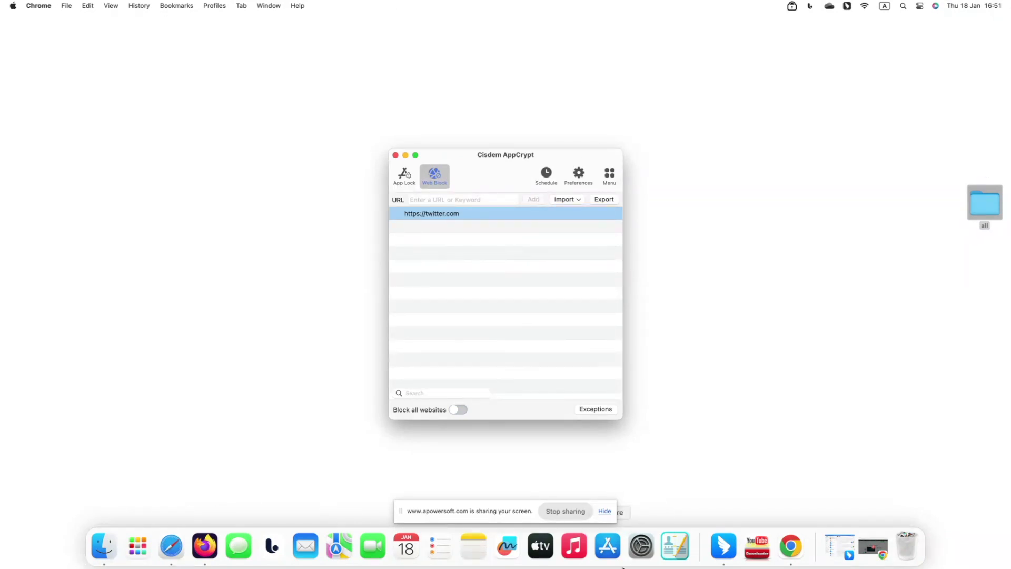
Open Twitter in Chrome via the 'twitter' suggestion, hit Cisdem's blocked page, then minimize Chrome
click(792, 552)
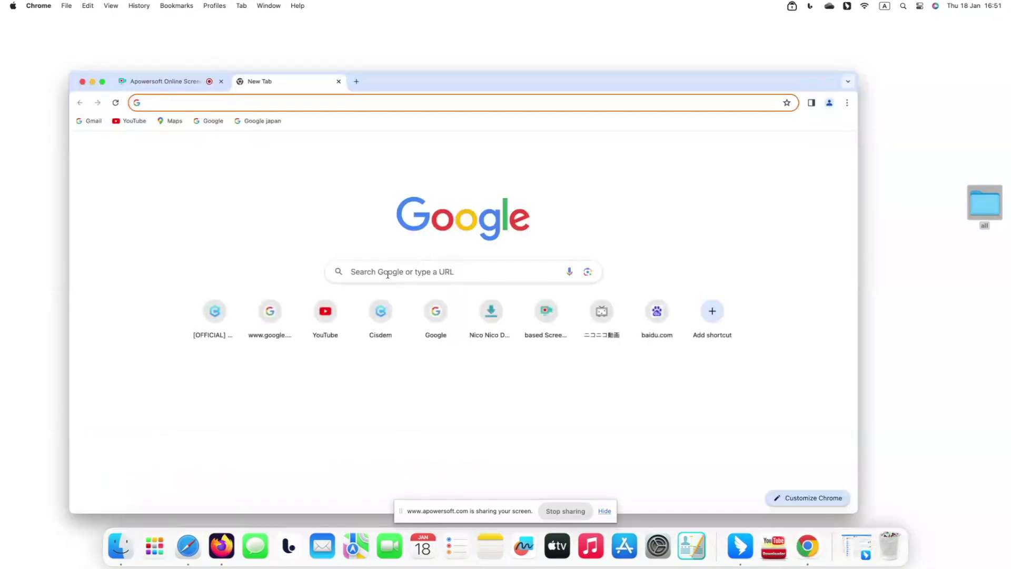
click(379, 272)
click(380, 293)
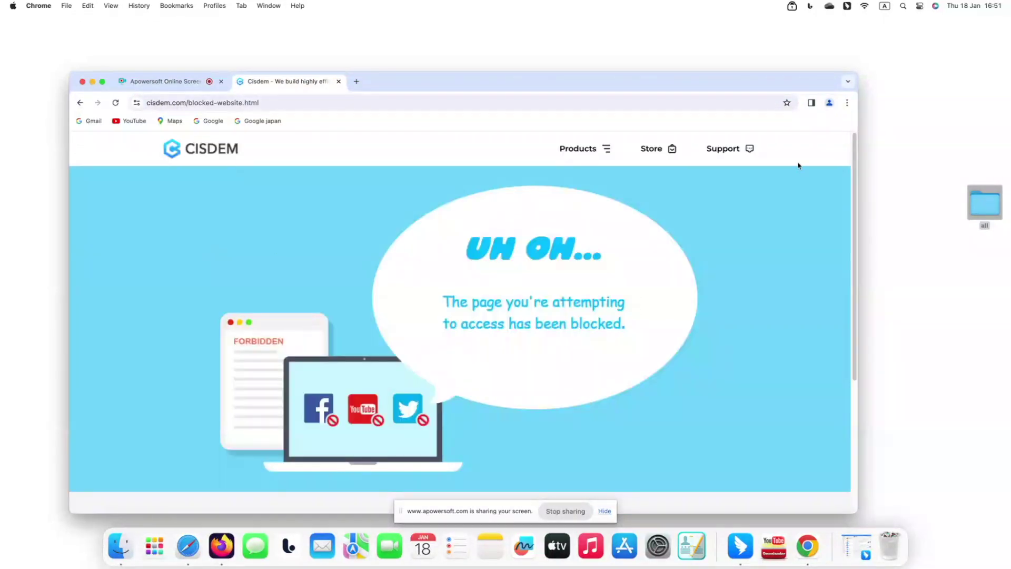
click(92, 81)
click(171, 547)
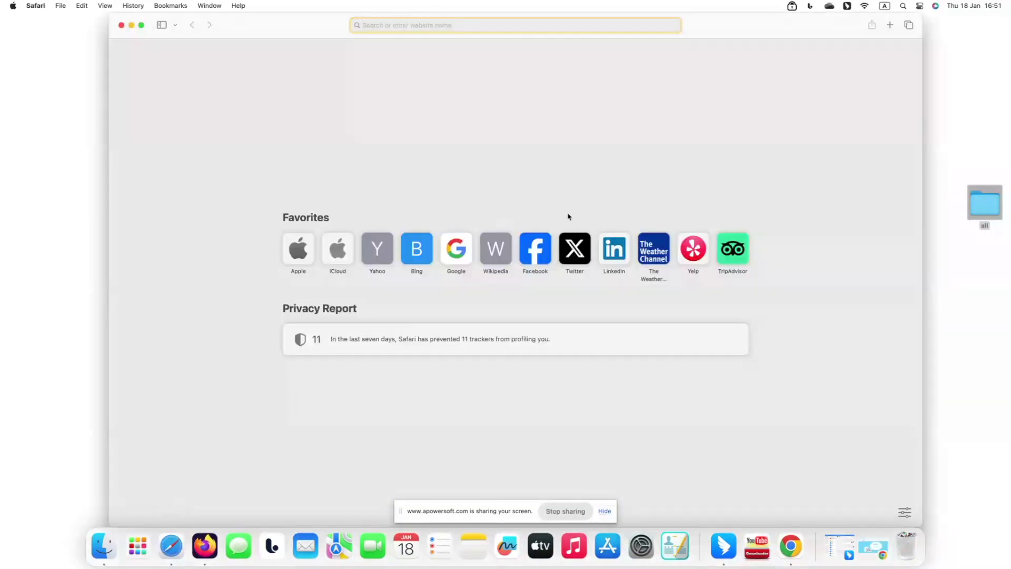
Open the Twitter favourite in Safari, see it blocked, and return to AppCrypt's twitter.com entry
click(576, 257)
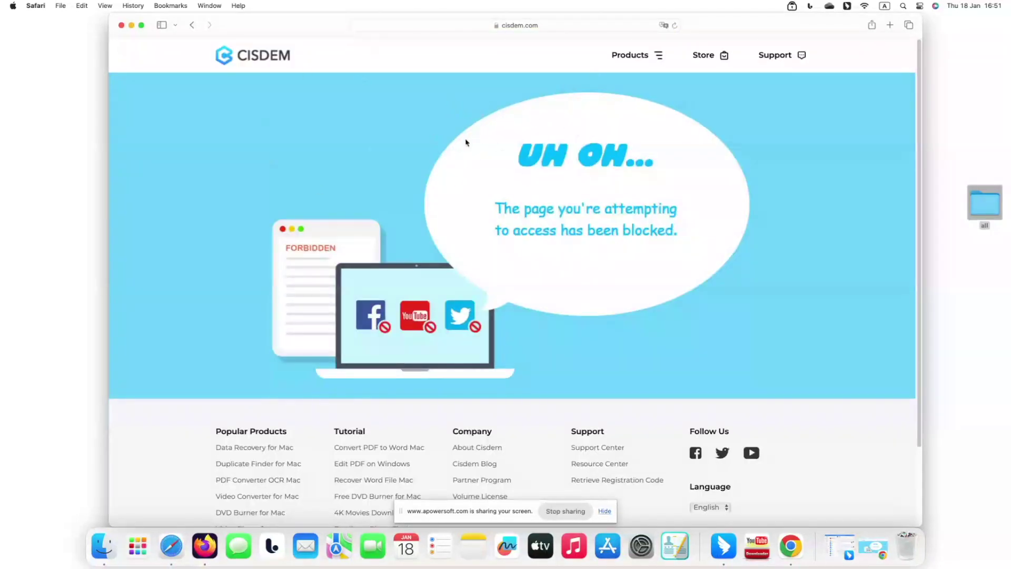
click(132, 25)
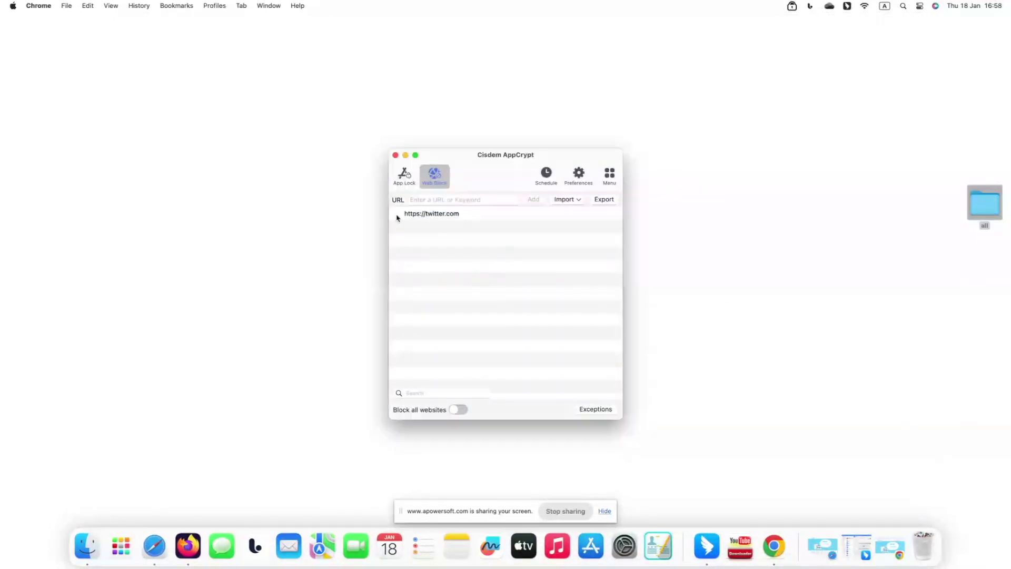
click(397, 215)
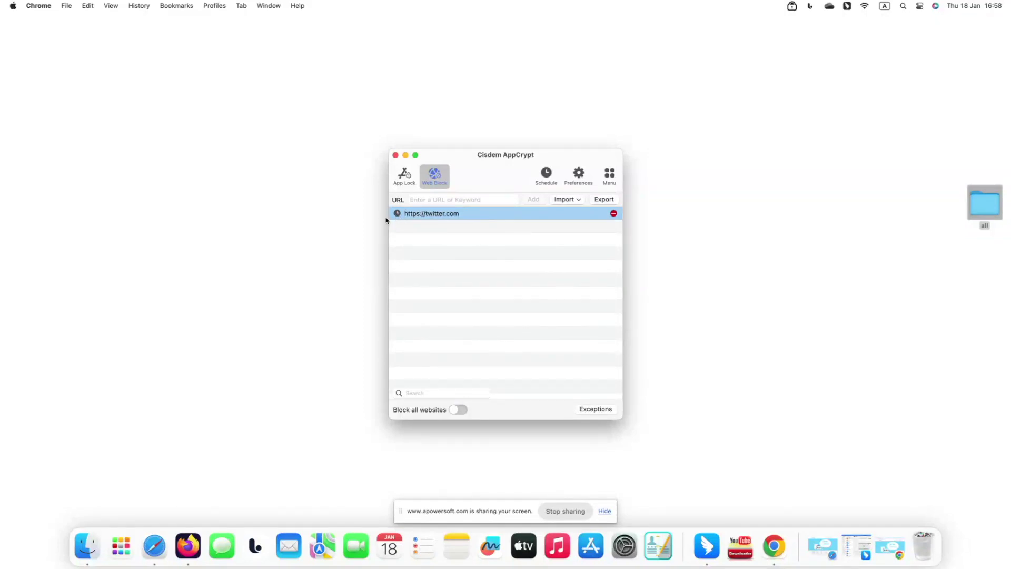
Enable a custom schedule for twitter.com and delete its all-day Every Day session
click(397, 213)
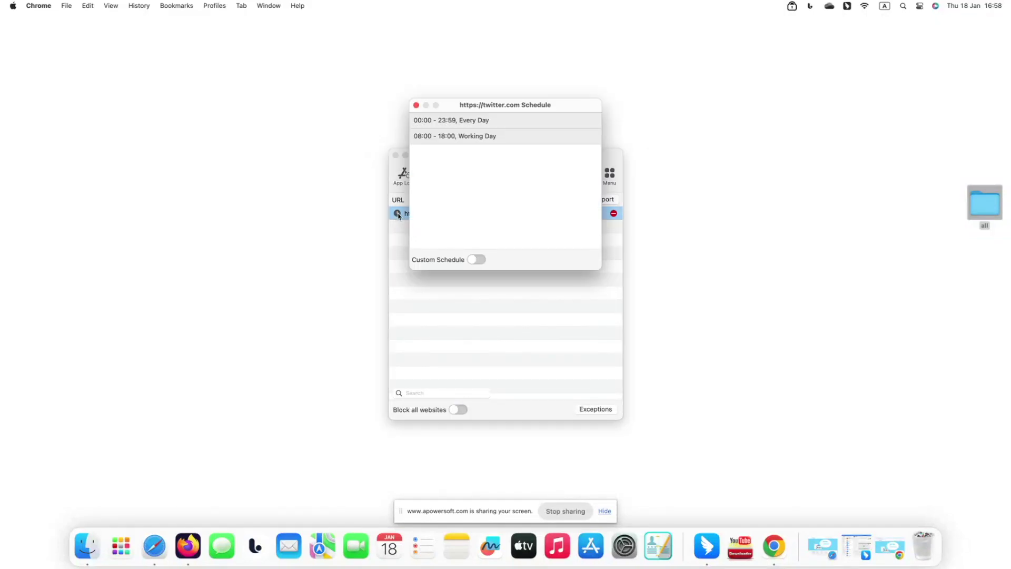
click(480, 262)
click(499, 122)
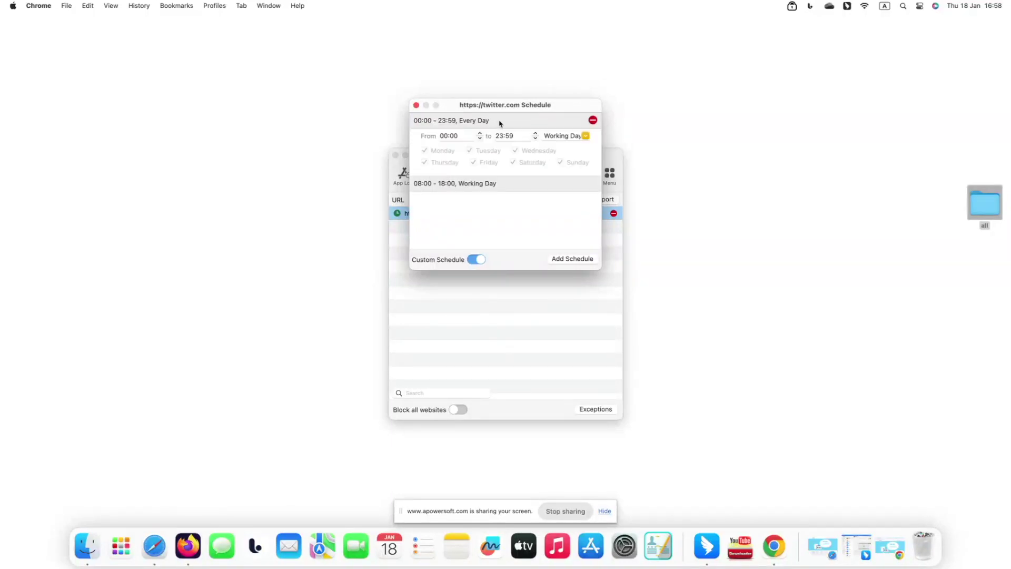
click(594, 121)
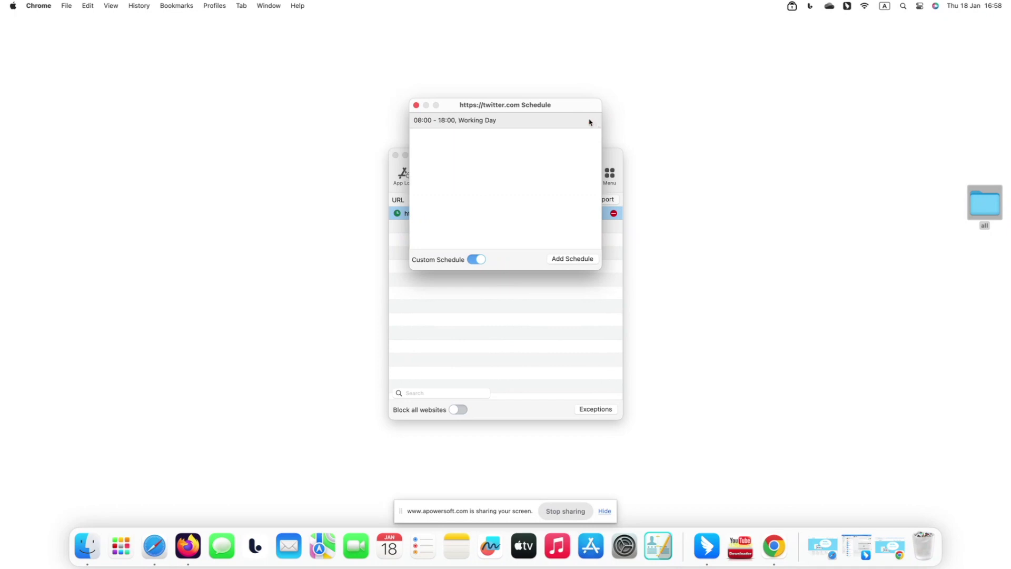
Set the twitter.com block session to 13:00–16:00 on Working Day and close the schedule
click(479, 121)
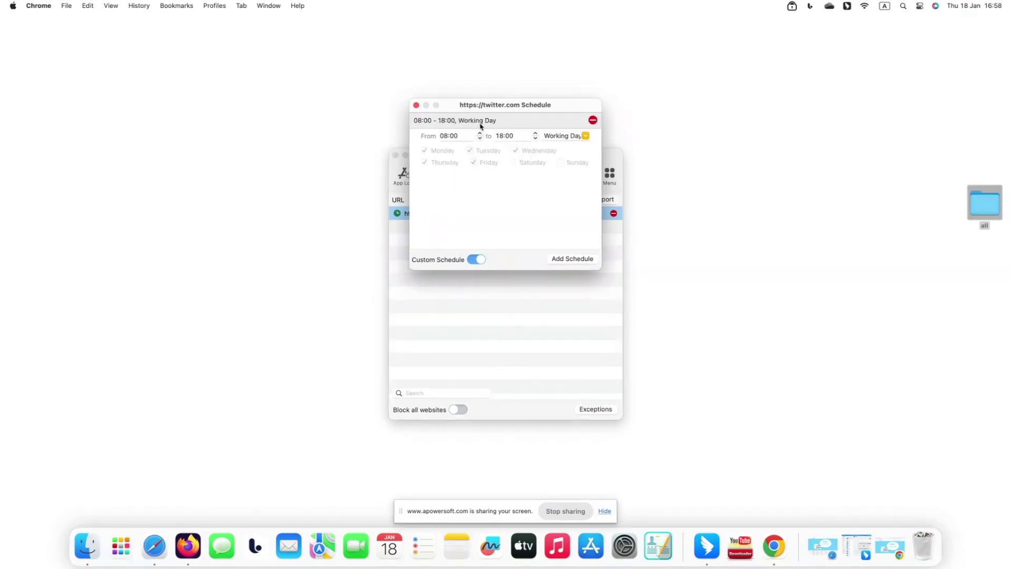
click(480, 133)
click(480, 133)
click(480, 133)
click(480, 133)
click(536, 138)
click(536, 138)
click(586, 136)
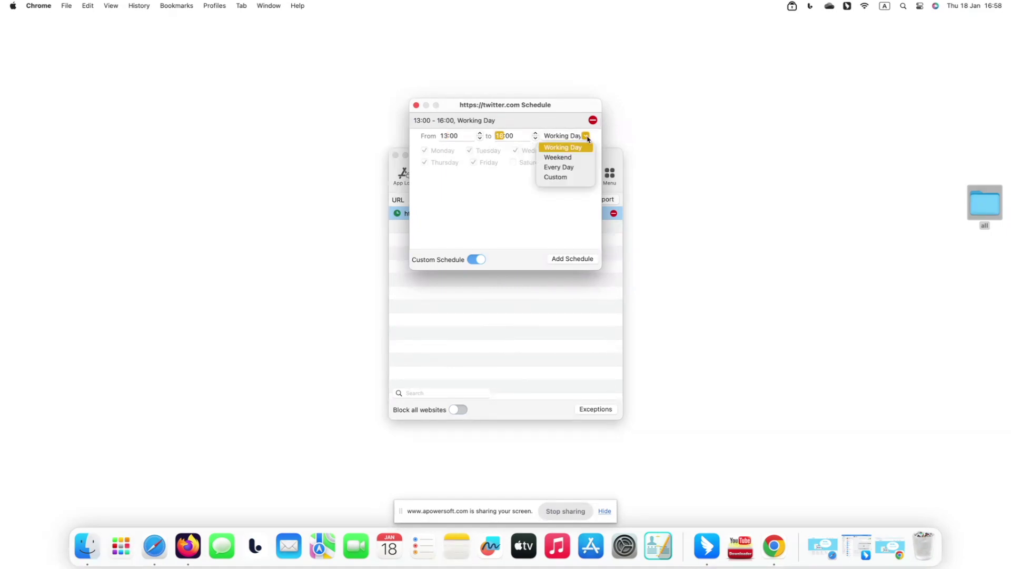
click(586, 151)
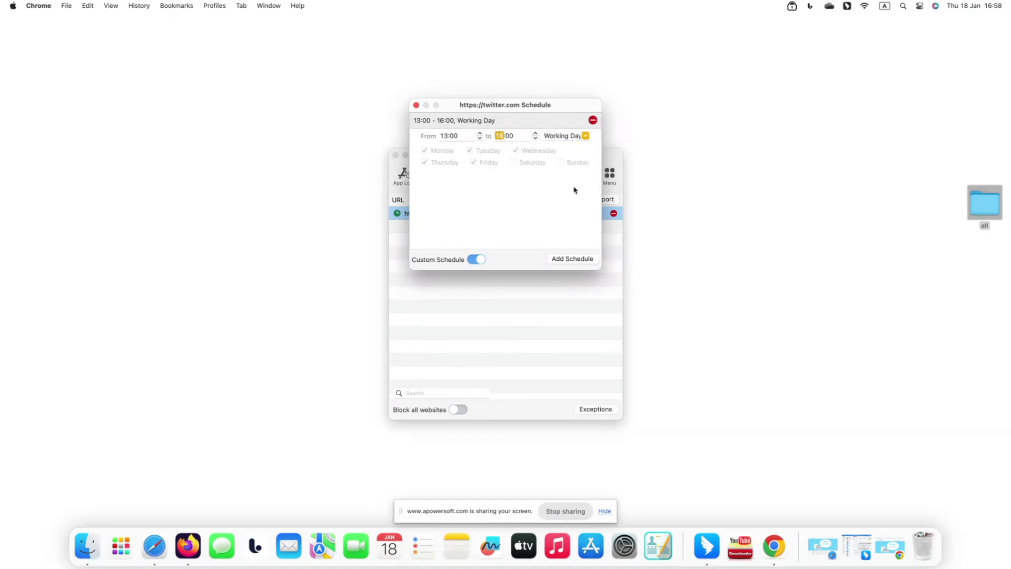
click(416, 106)
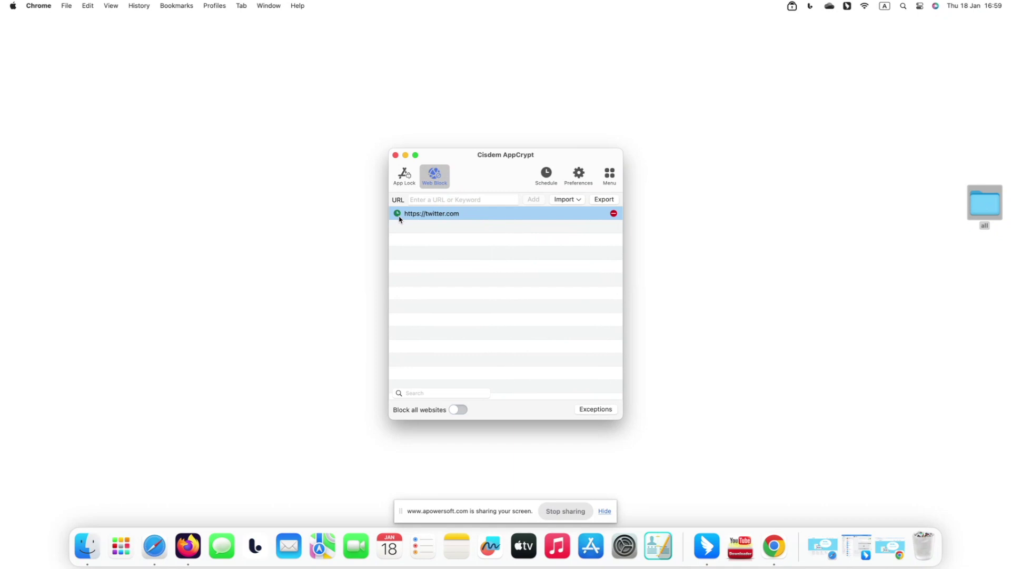
click(774, 548)
Search 'twitter' in Chrome and open the X result, loading its sign-up page, then minimize Chrome
text(twitter)
key(Return)
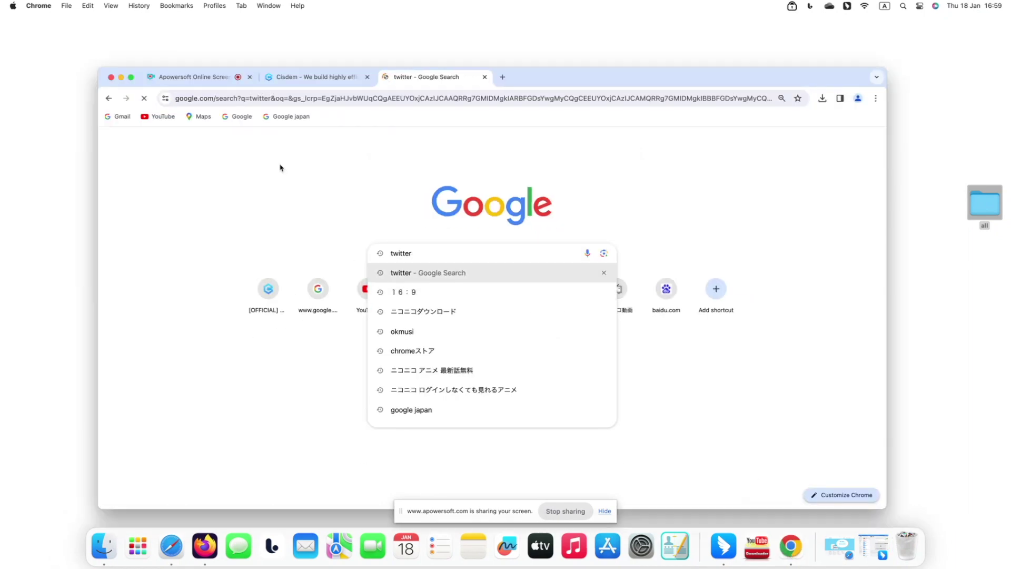
click(253, 190)
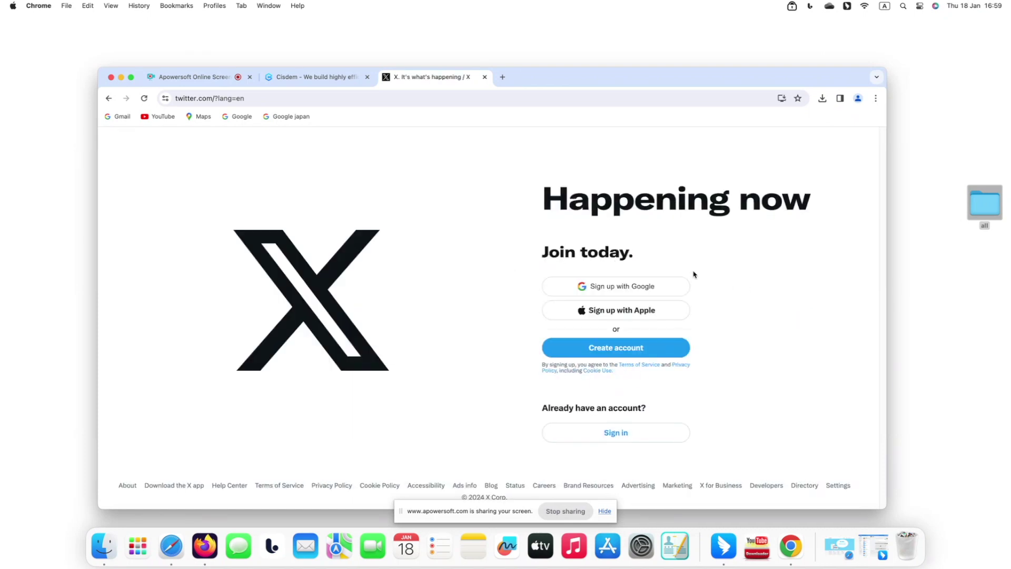
click(121, 78)
click(469, 264)
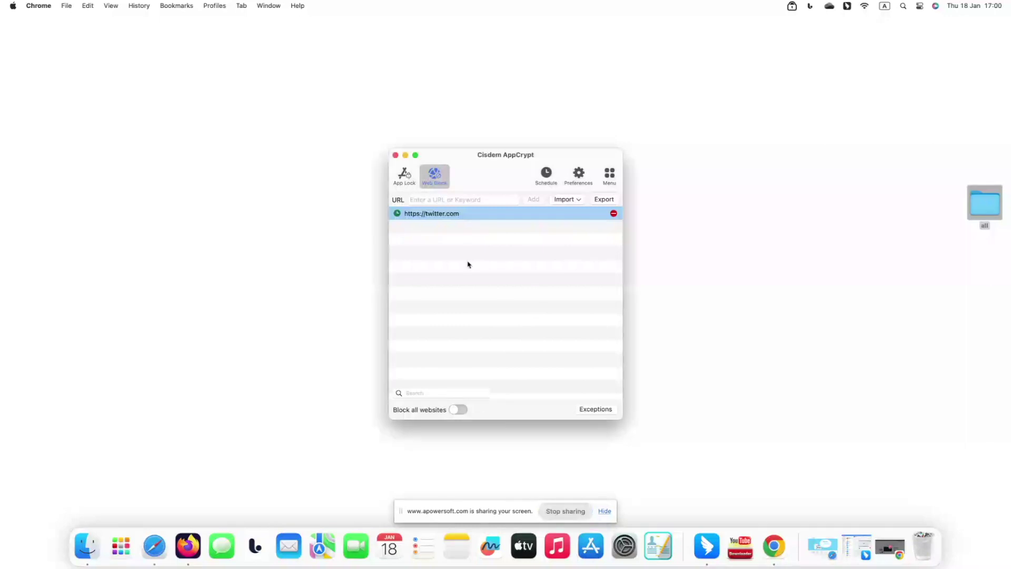
Import the Social Sites preset (4chan.org through yy.com) into the blocked websites list
click(577, 201)
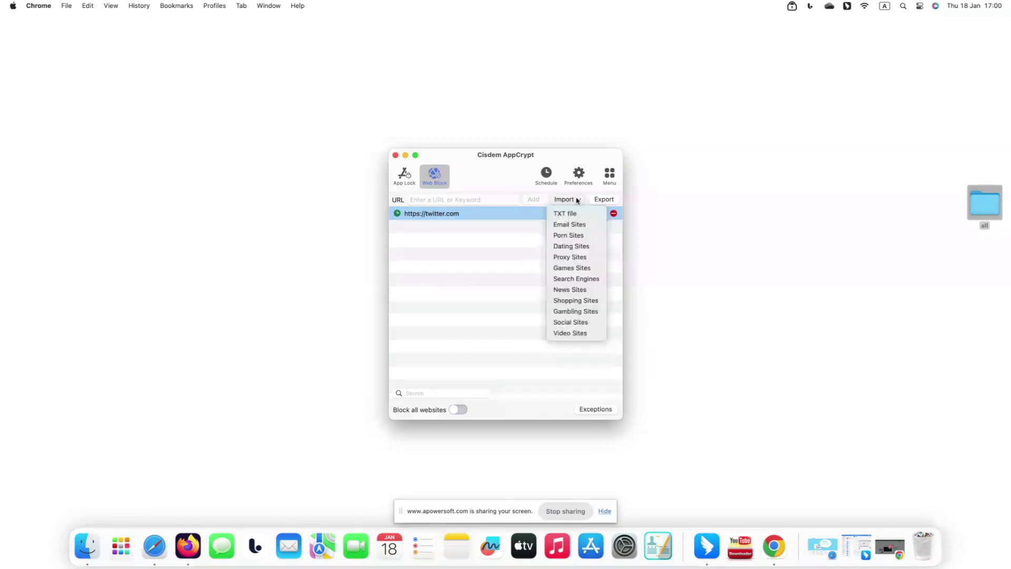
click(585, 326)
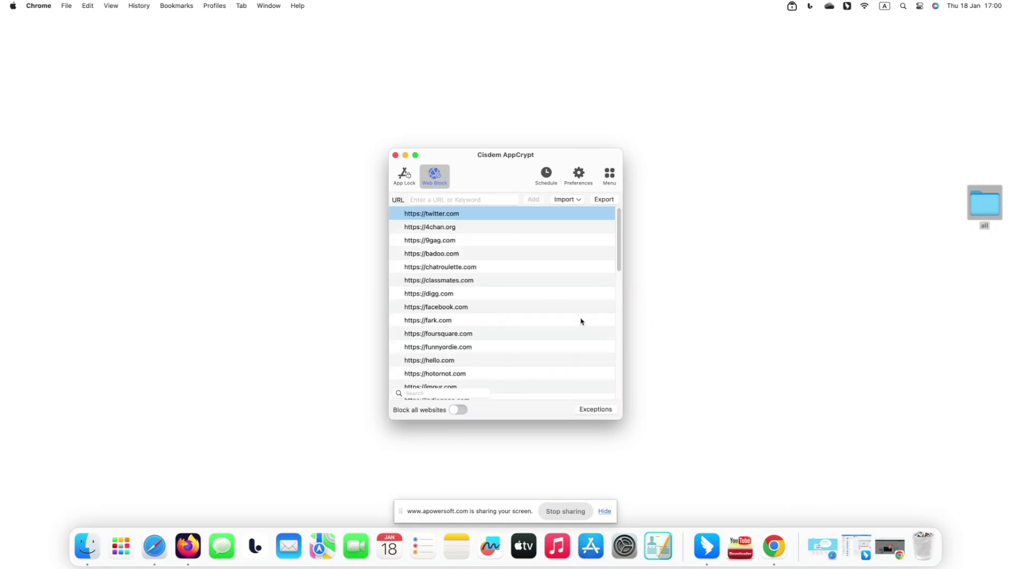
scroll(517, 288, down, 4)
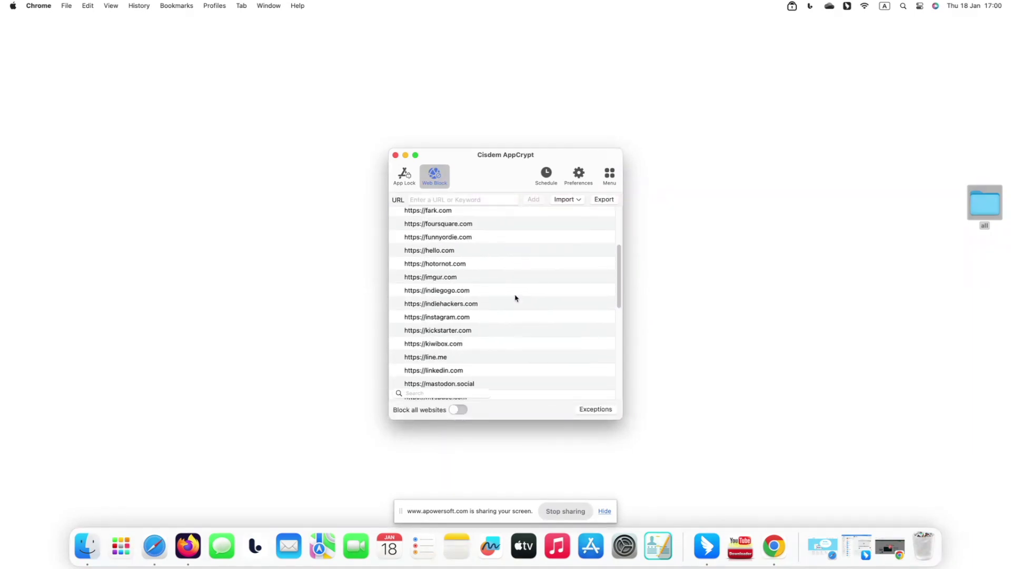
scroll(516, 299, down, 8)
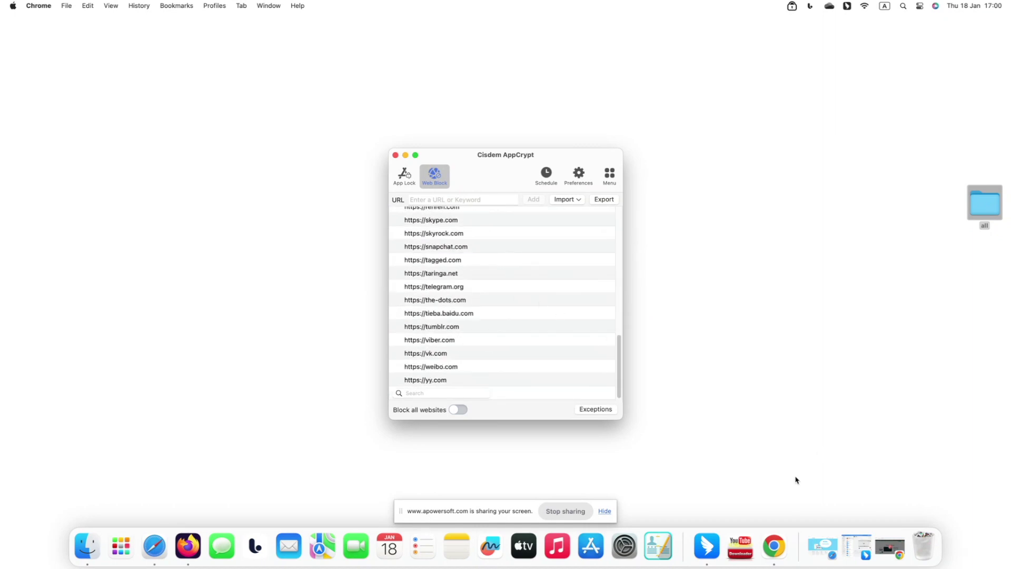
Search 'facebook' in Chrome and open the Facebook log in result, reaching Cisdem's blocked page
click(778, 556)
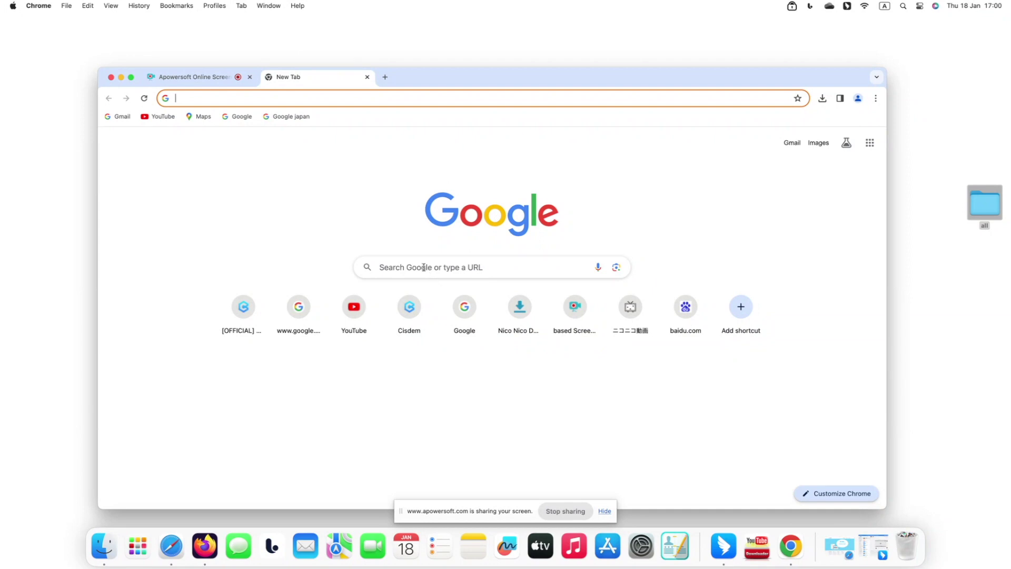
click(422, 267)
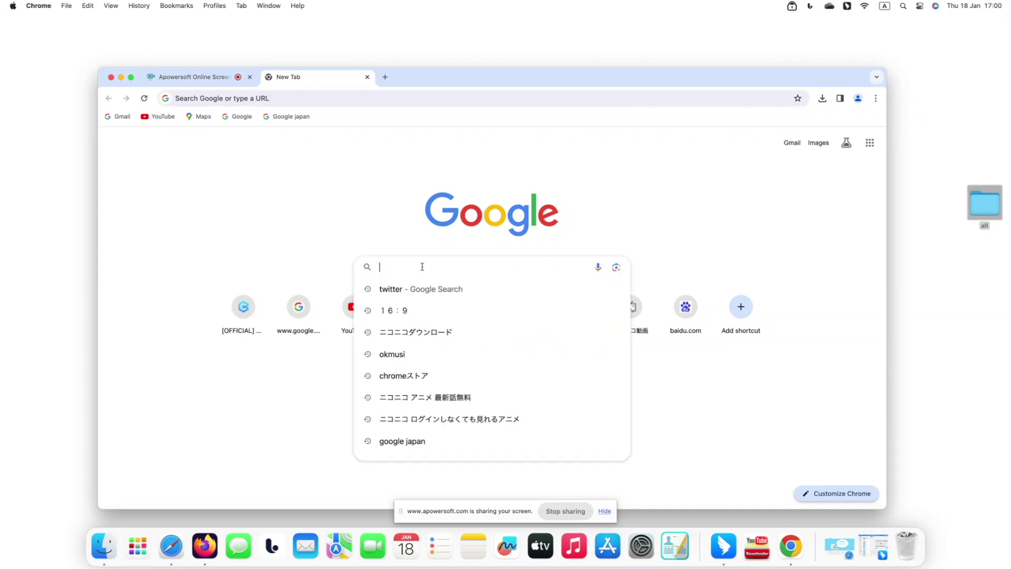
text(facebook)
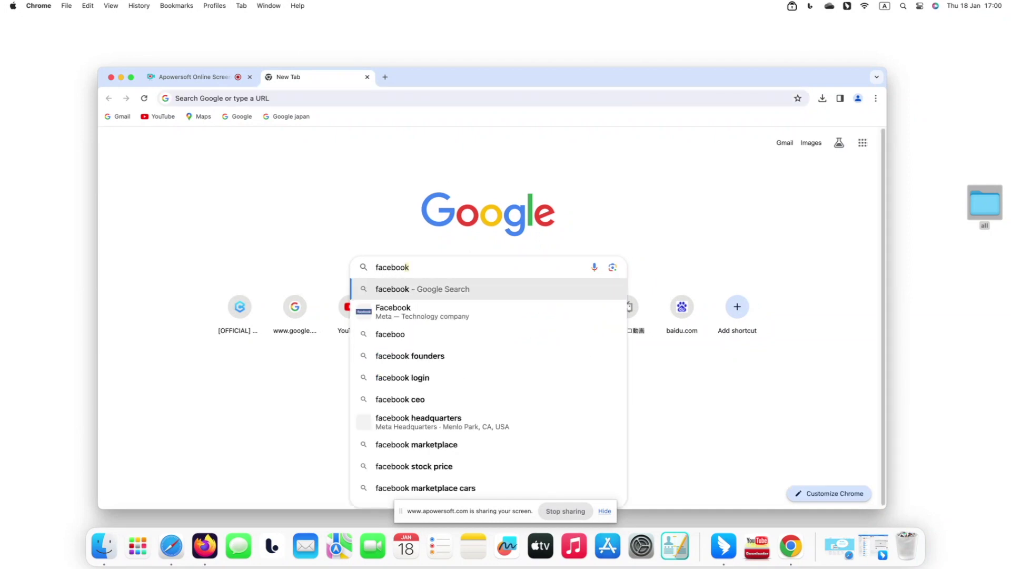
key(Return)
click(255, 331)
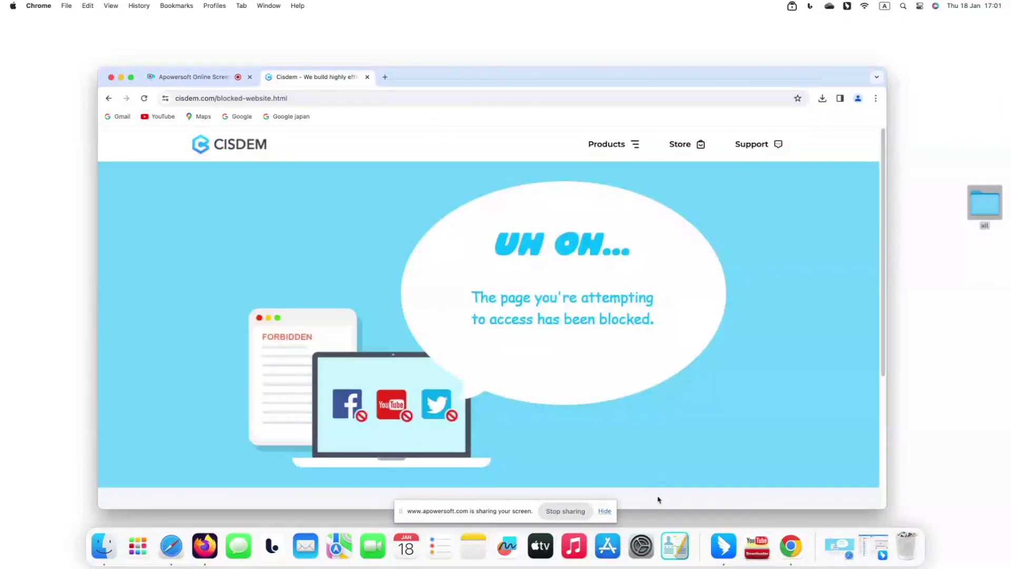
Minimize Chrome and review the website block's every-day all-day schedule, then close it
click(120, 78)
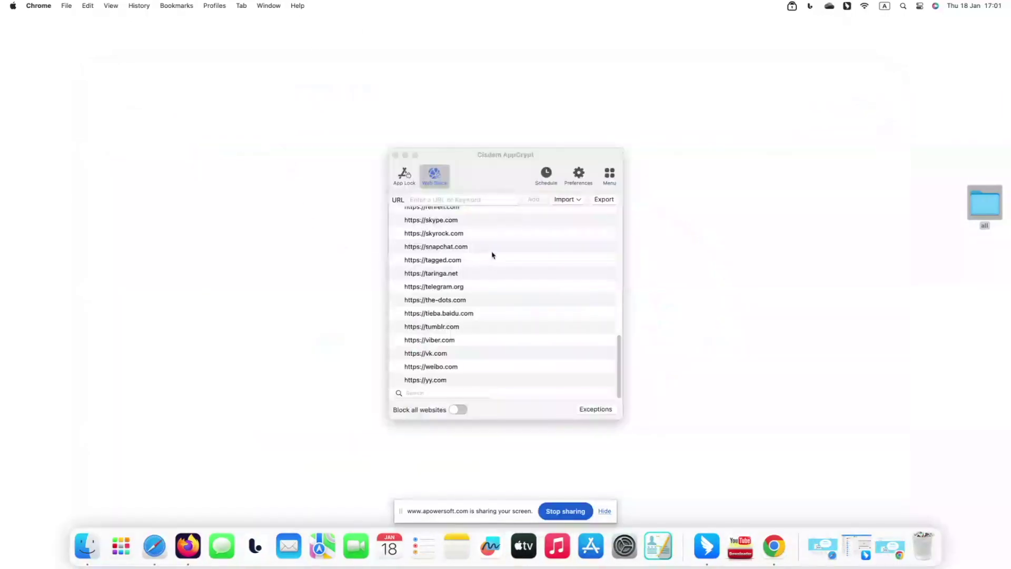
scroll(501, 277, up, 5)
scroll(518, 283, up, 3)
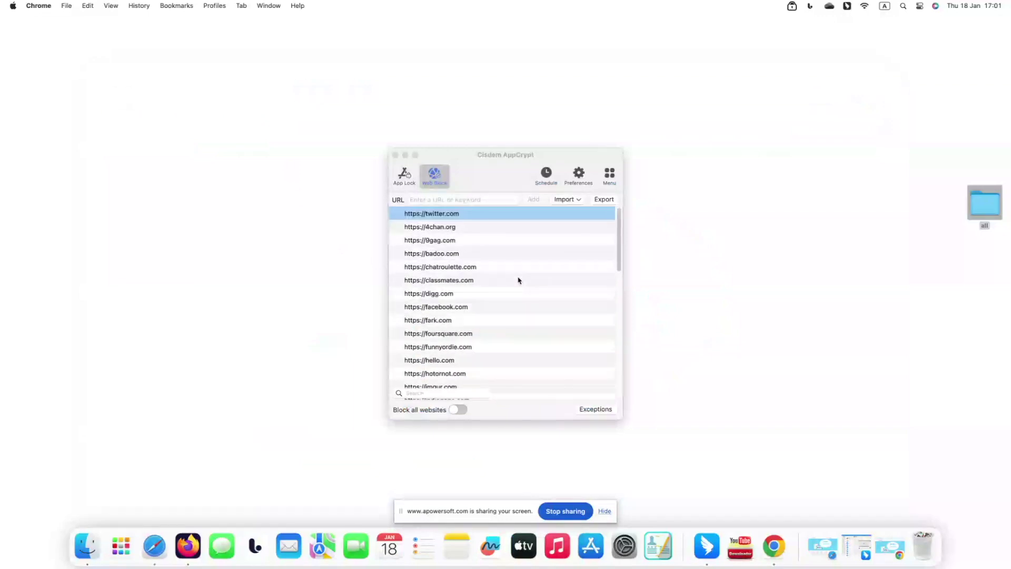
click(546, 175)
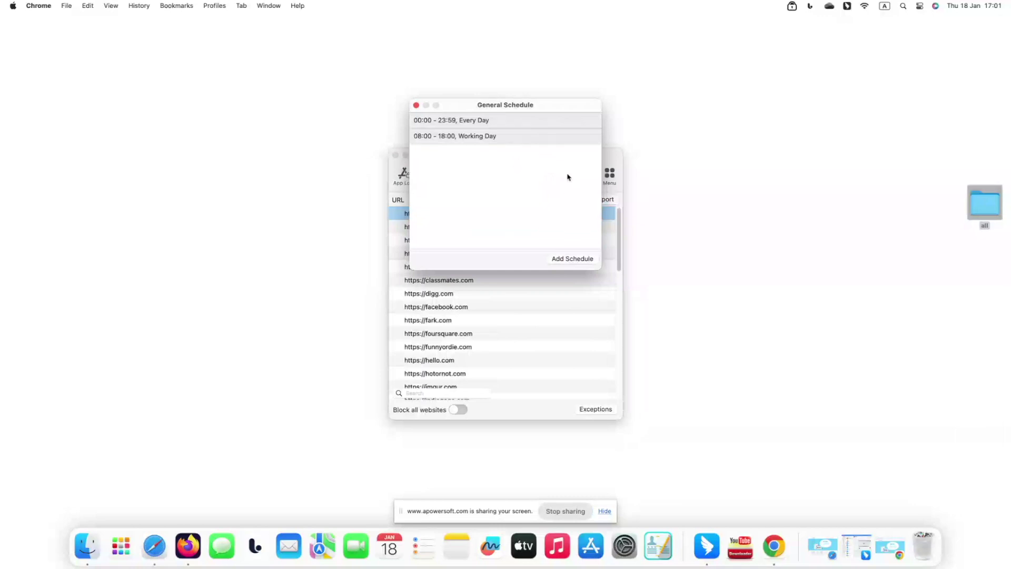
click(537, 122)
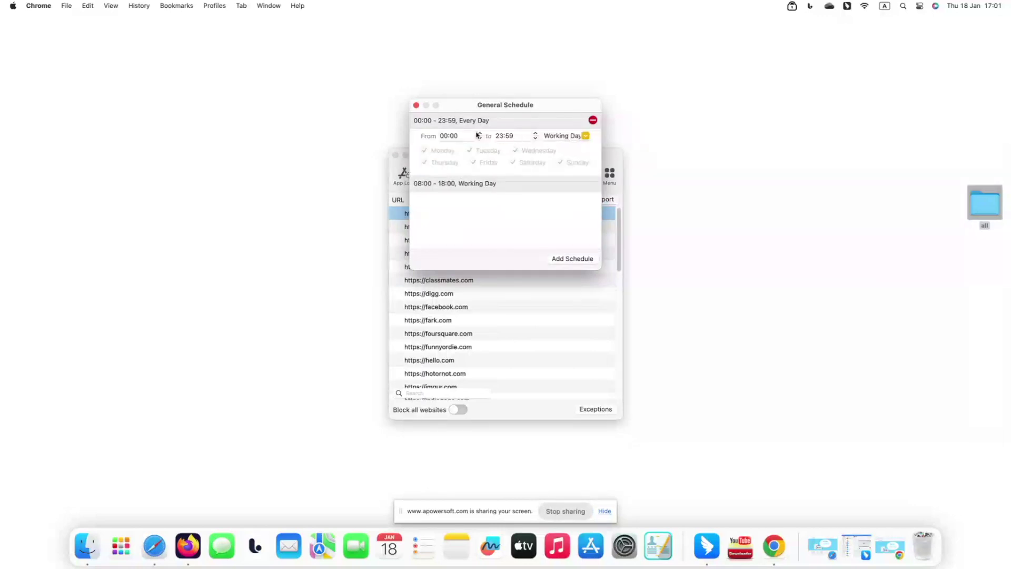
click(417, 105)
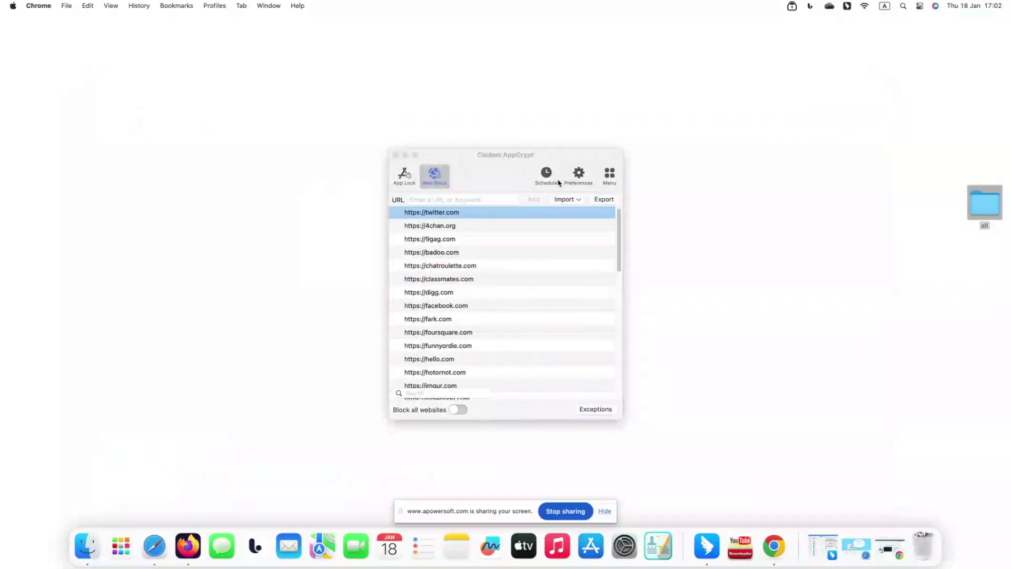
In Preferences, enable automatic lock 3 minutes after an app is deactivated
click(580, 179)
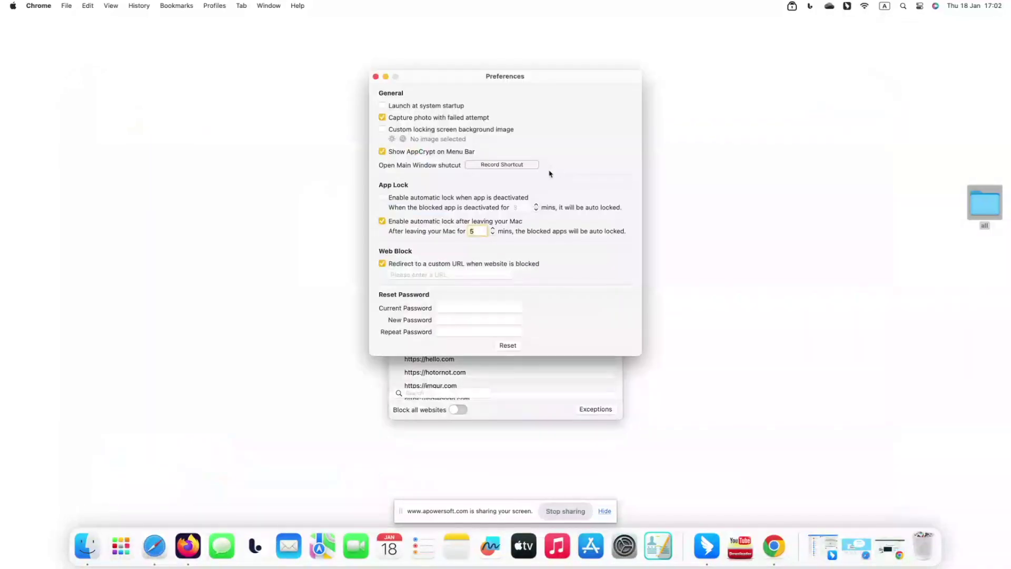
click(382, 198)
click(375, 77)
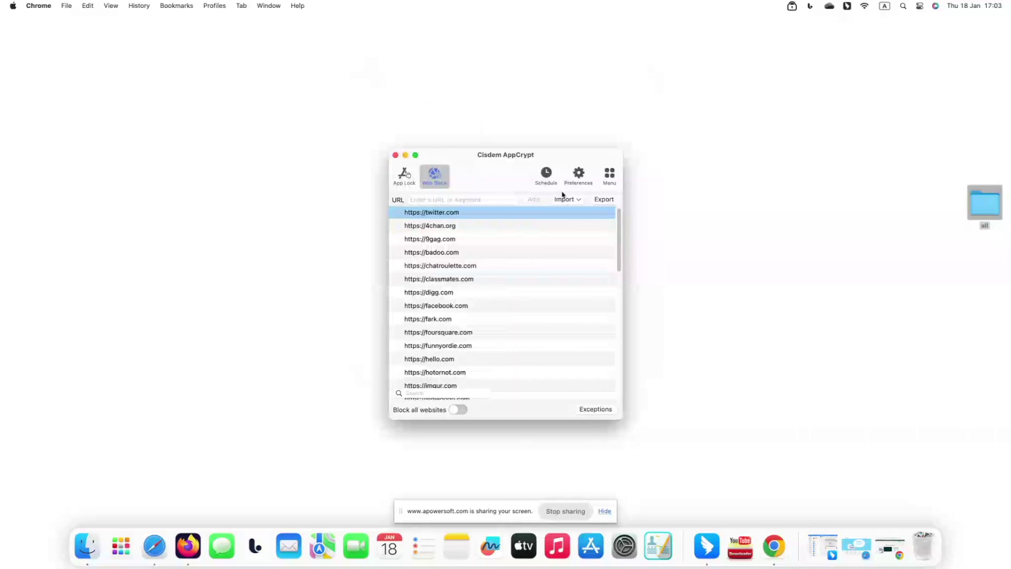
Add Firefox to AppCrypt's locked apps alongside Pages and App Store, then launch it to test
click(398, 179)
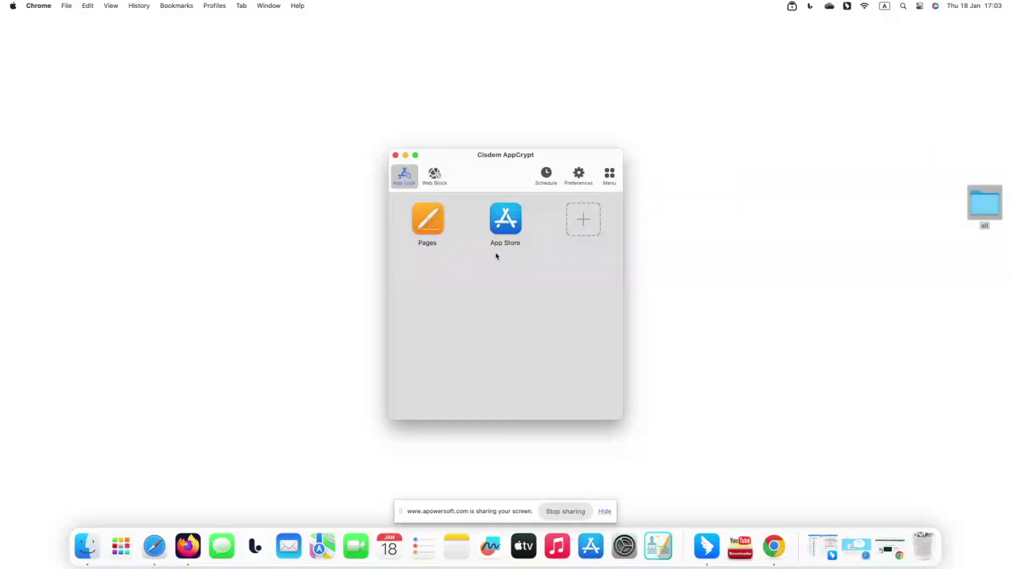
click(584, 220)
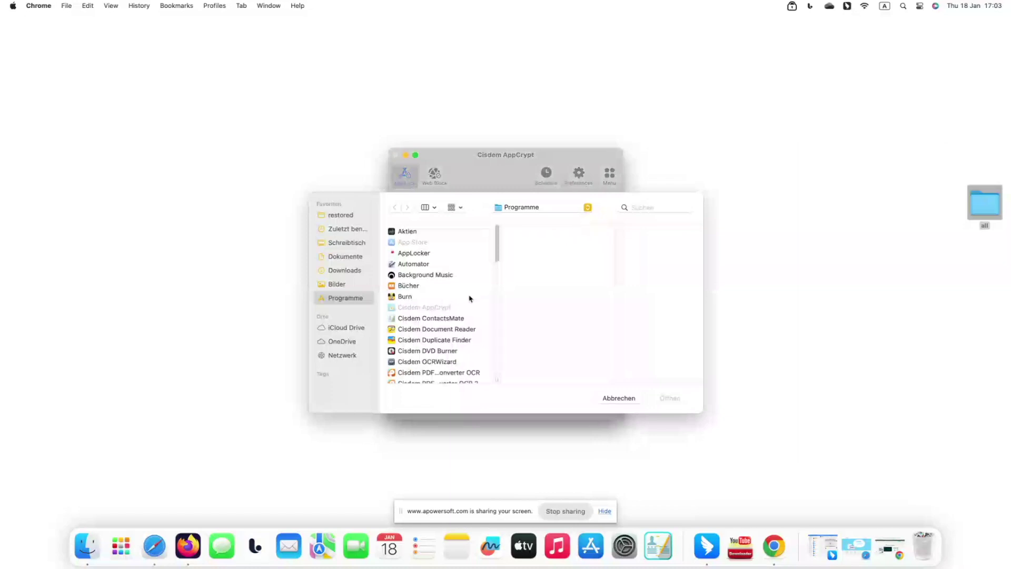
scroll(466, 301, down, 8)
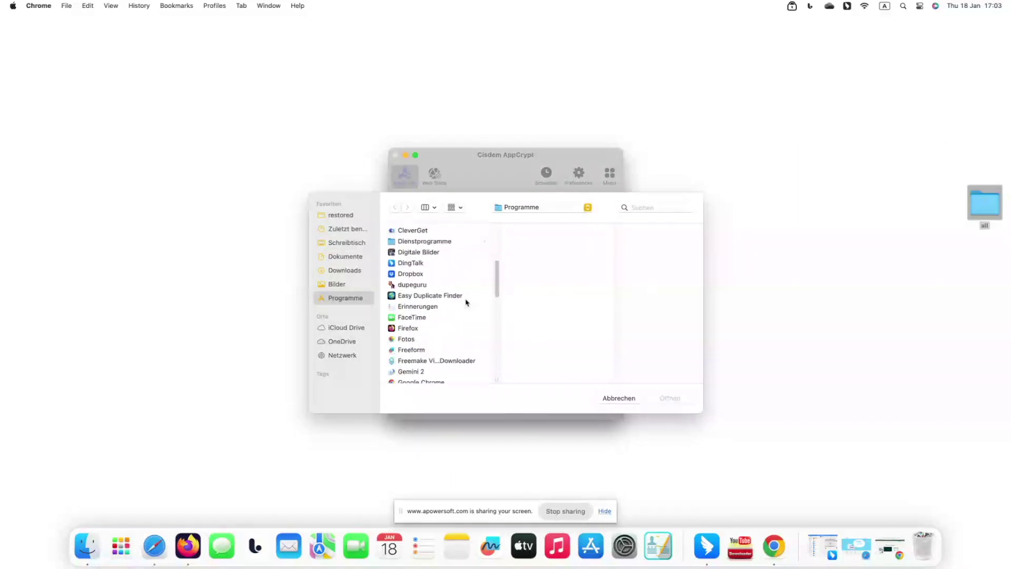
click(410, 330)
click(668, 399)
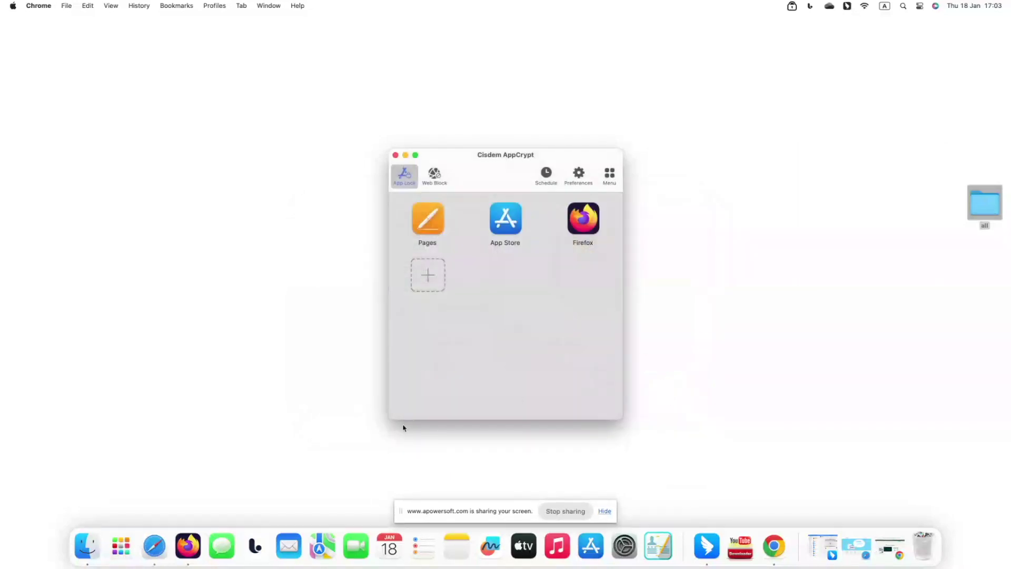
click(198, 548)
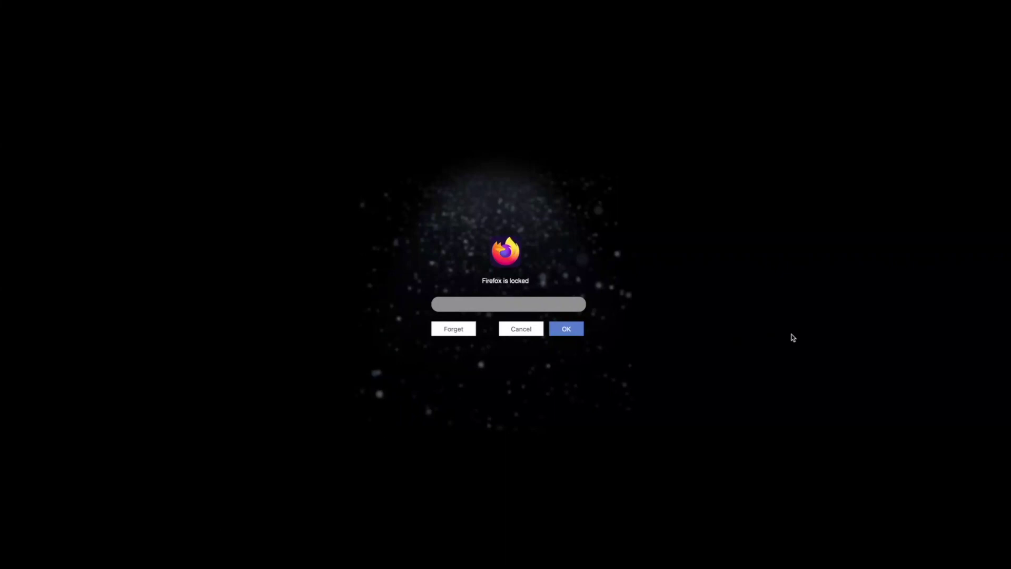
Cancel the 'Firefox is locked' prompt without unlocking and go to the Apple menu
click(517, 332)
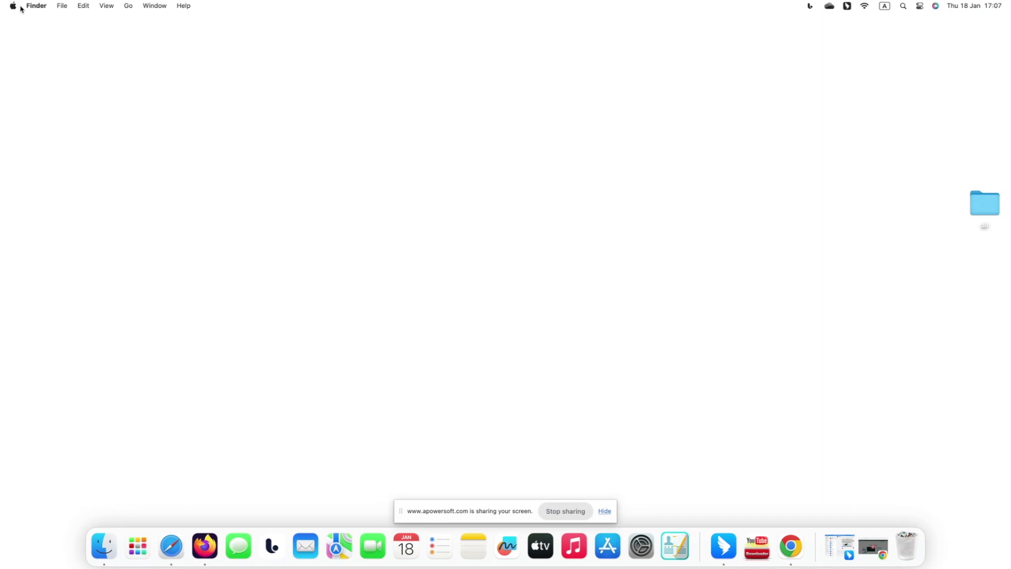
click(14, 7)
Open System Settings and turn Screen Time on
click(74, 41)
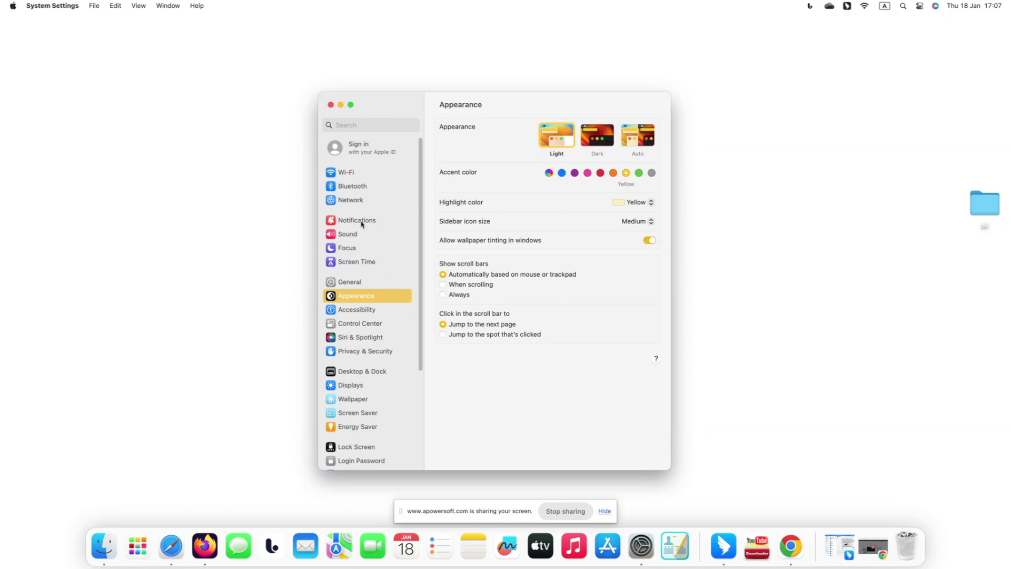
click(364, 261)
click(648, 129)
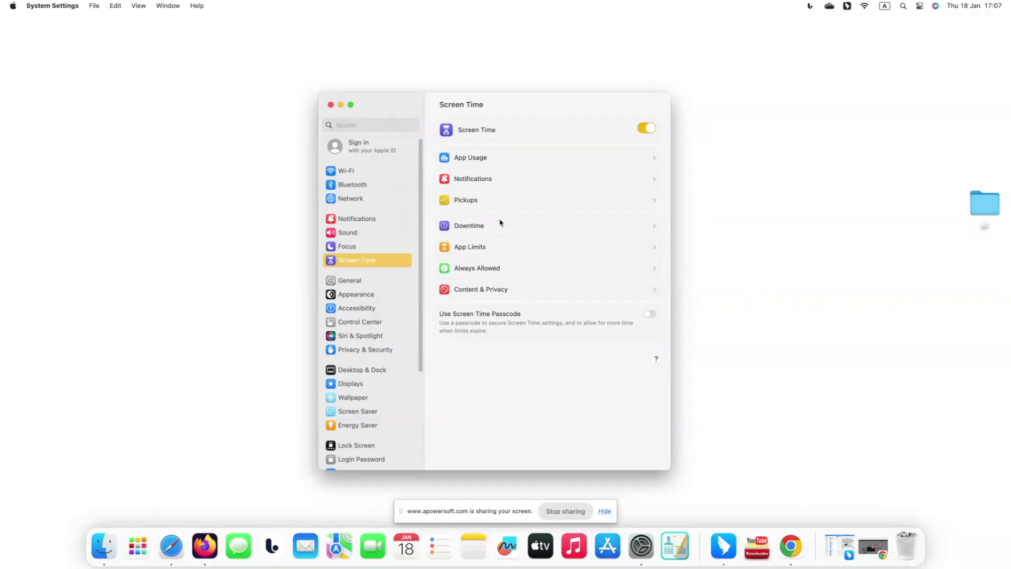
Switch on Content & Privacy and bring up its Content Restrictions options
click(516, 295)
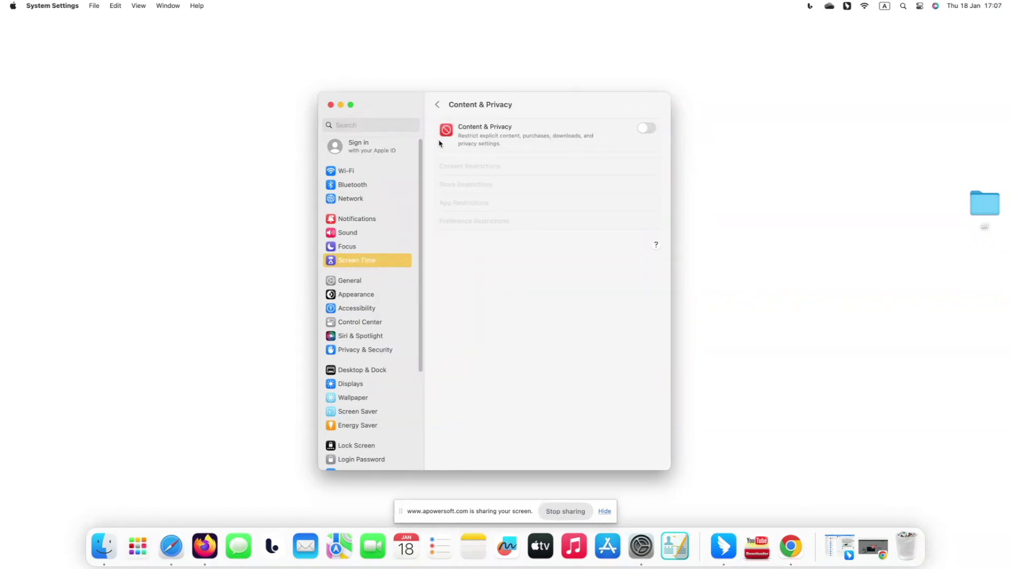
click(647, 127)
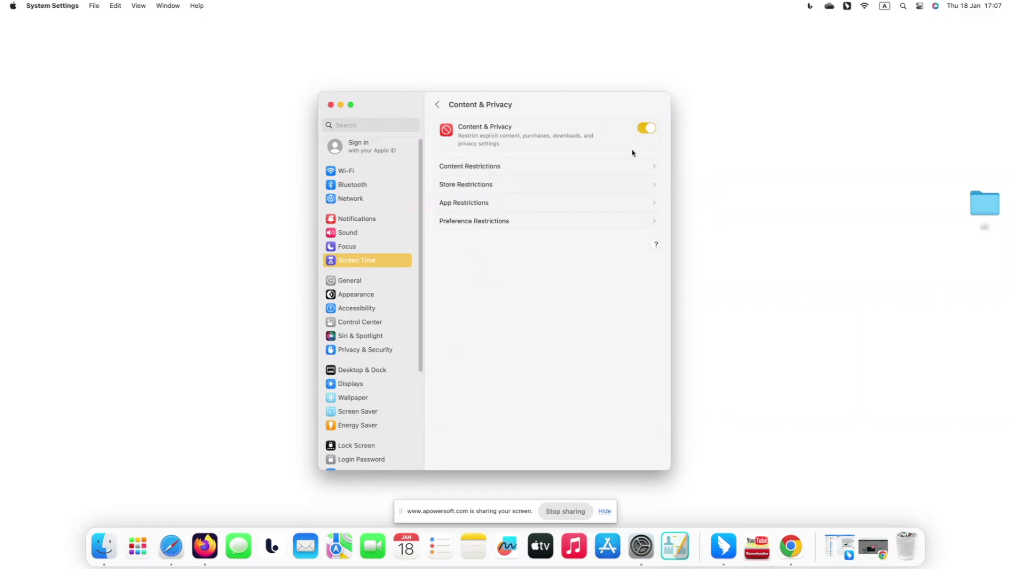
click(599, 165)
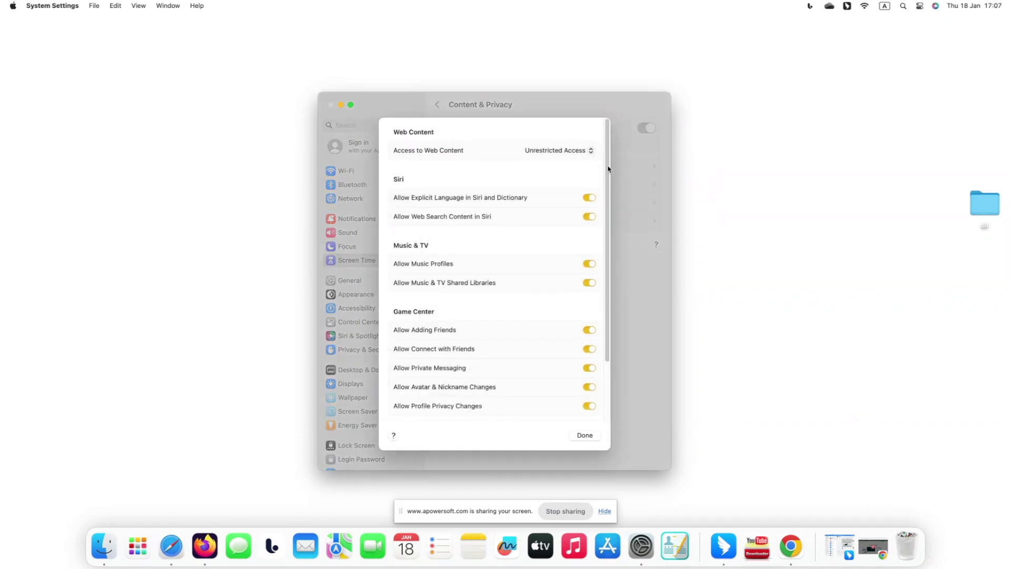
Set Access to Web Content to Limit Adult Websites and customize the website lists
click(583, 151)
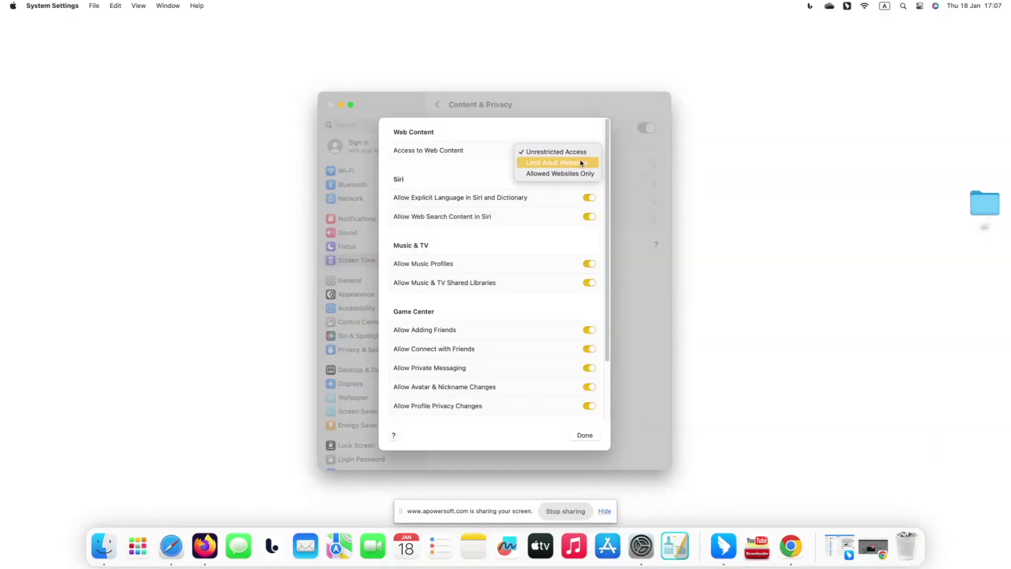
click(584, 165)
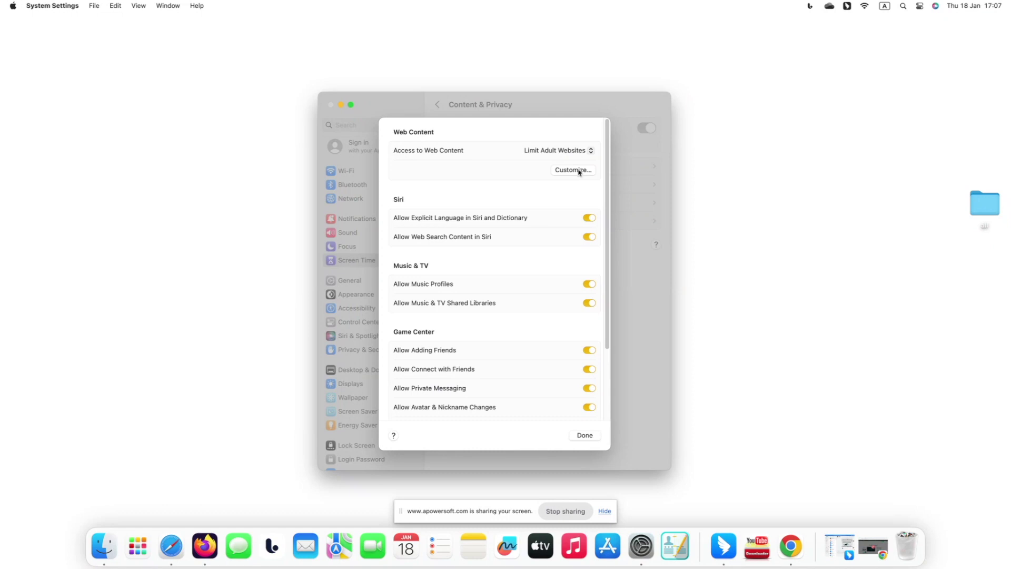
click(582, 175)
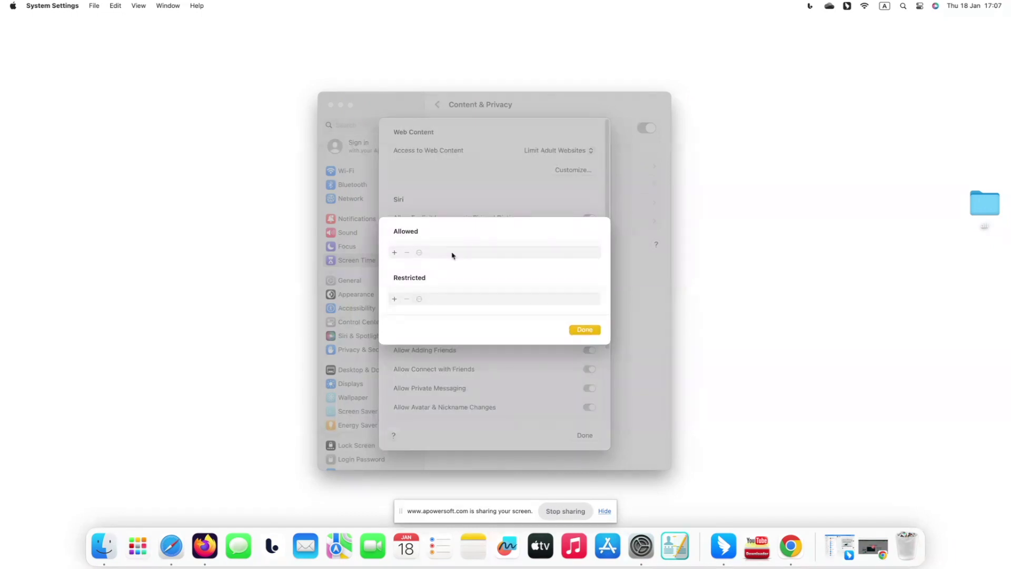
Add twitter.com to the Restricted websites, close the restrictions, and start Safari
click(395, 300)
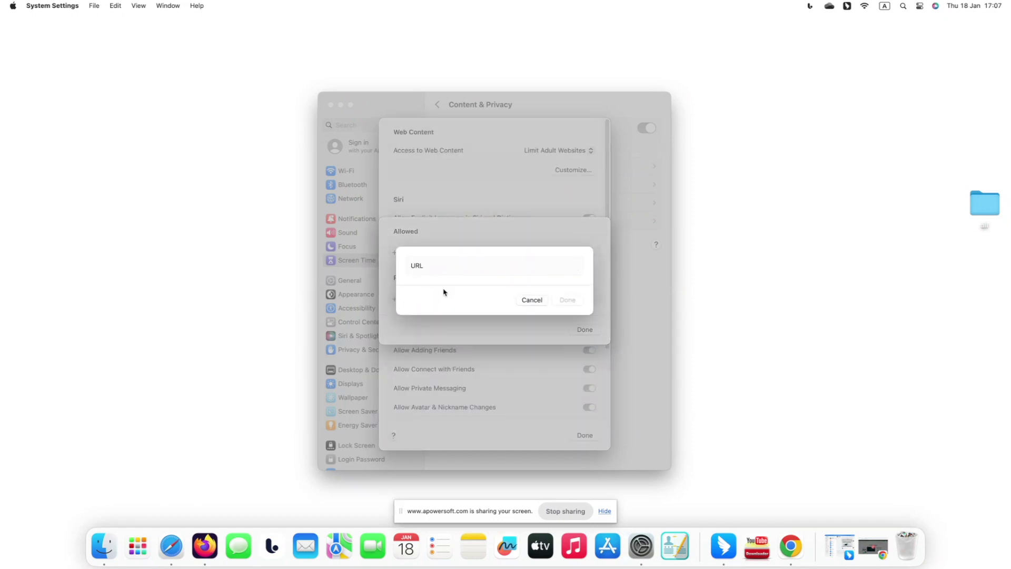
text(twitter.com)
click(567, 301)
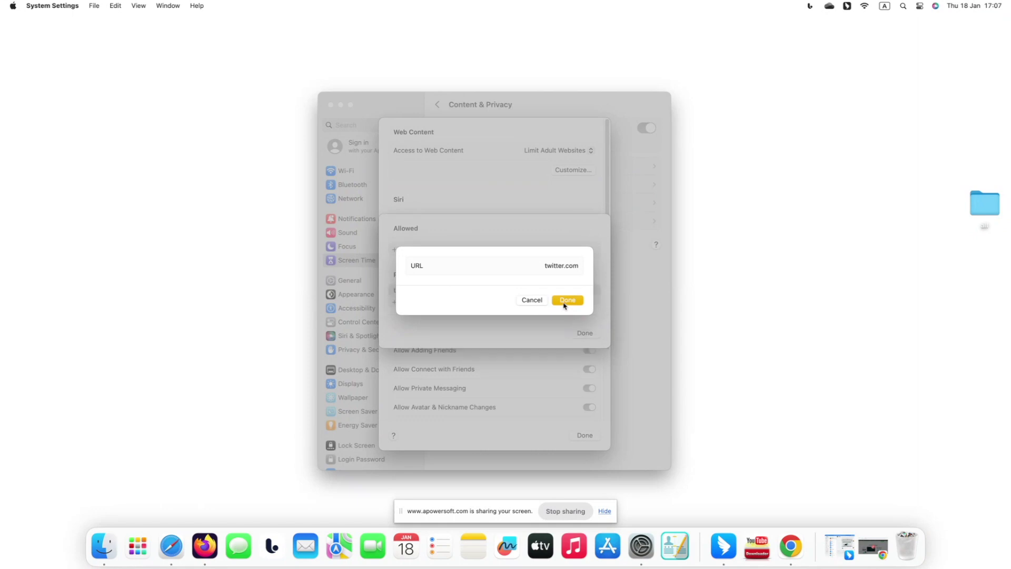
click(585, 333)
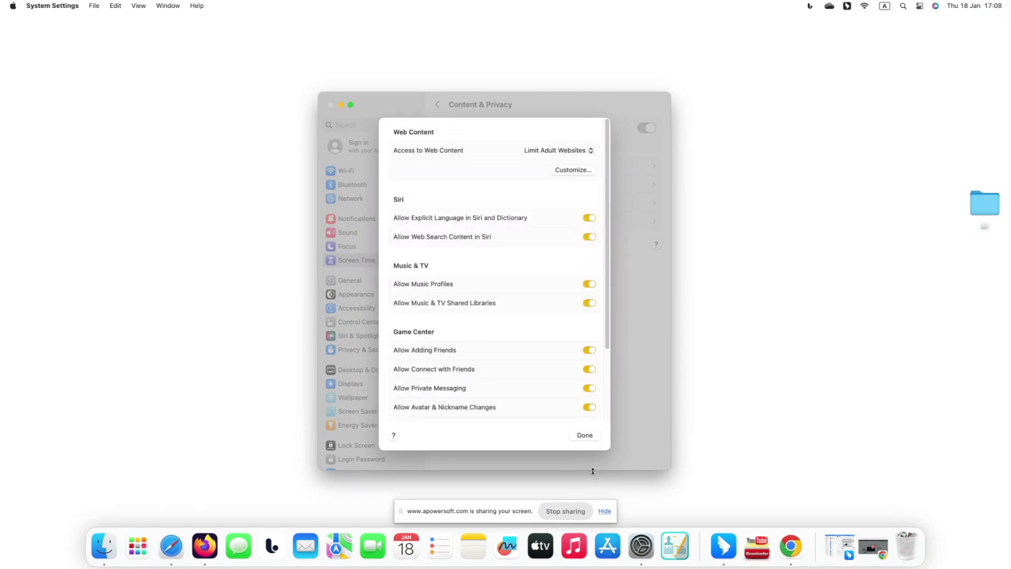
click(583, 439)
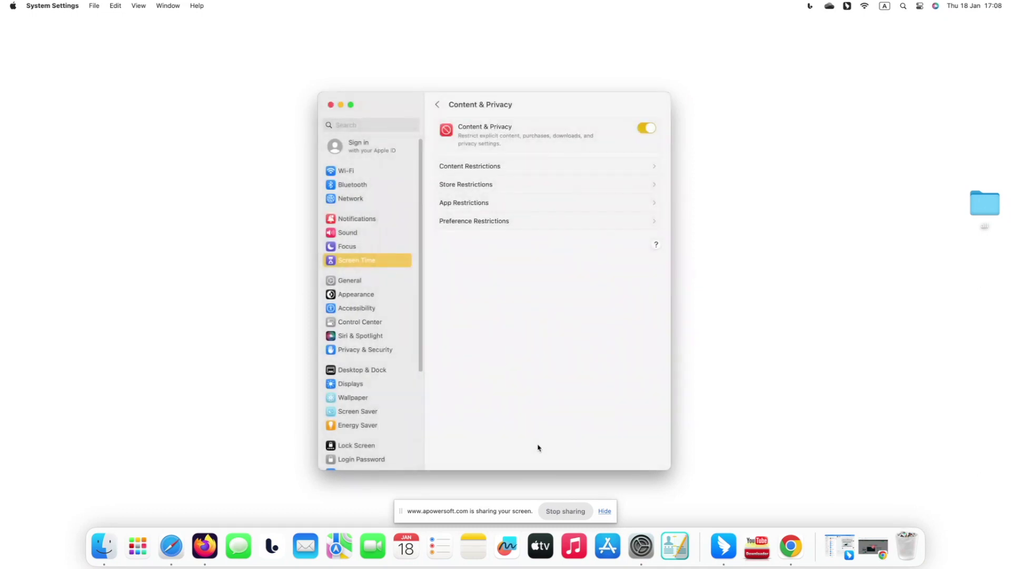
click(171, 551)
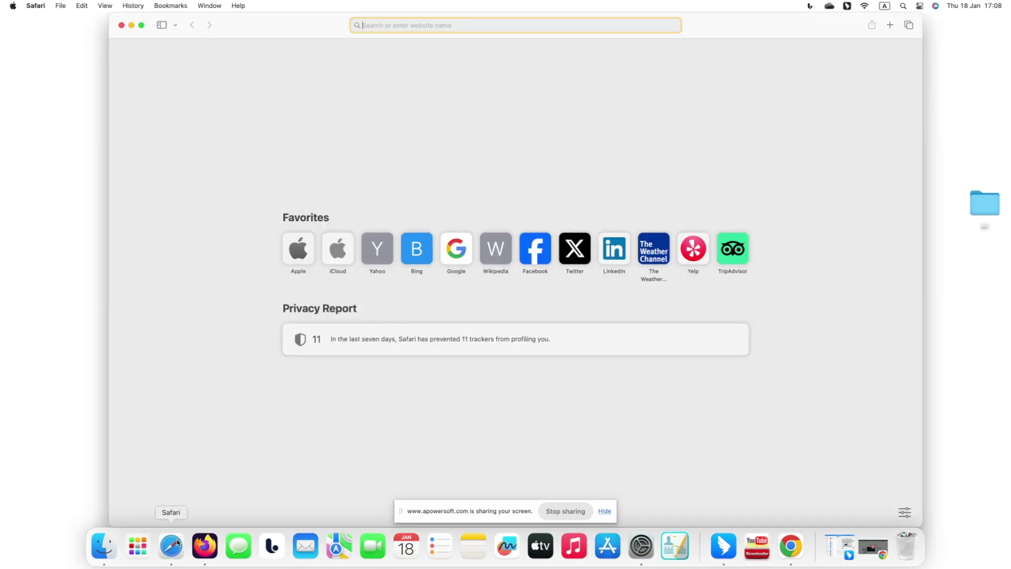
Open the Twitter favourite in Safari, which hits Screen Time's block page
click(582, 252)
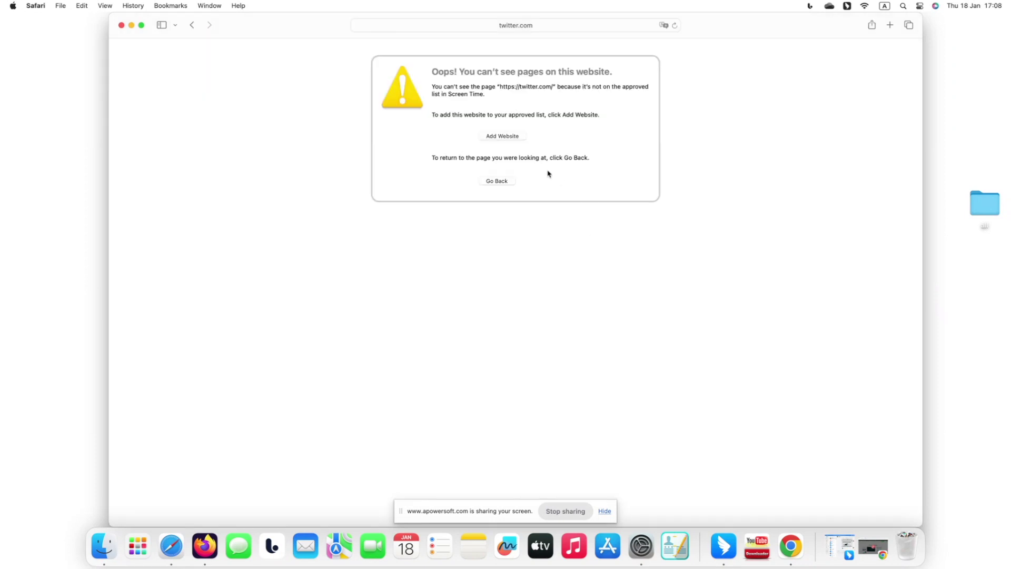